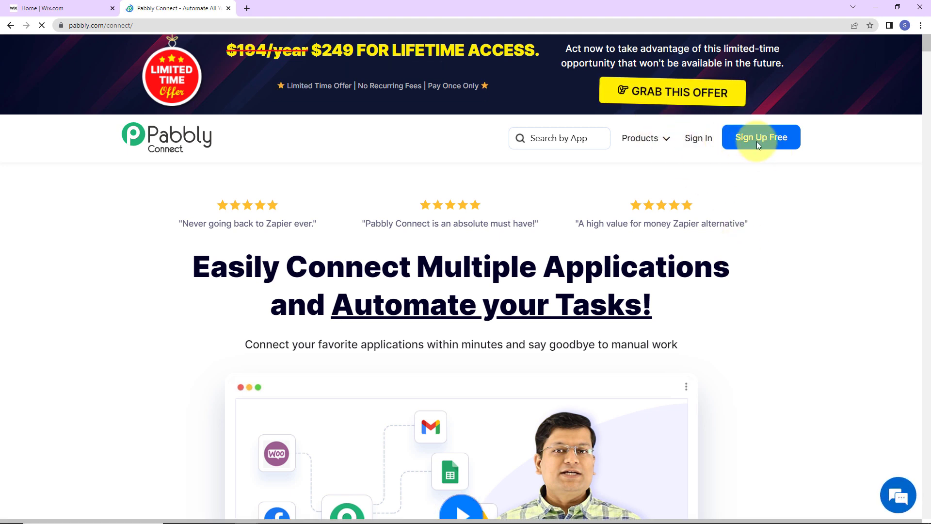
Step: Sign in, launch Pabbly Connect and create the workflow 'Create ConvertKit Subscriber from Wix'
{"action": "left_click", "coordinate": [706, 145]}
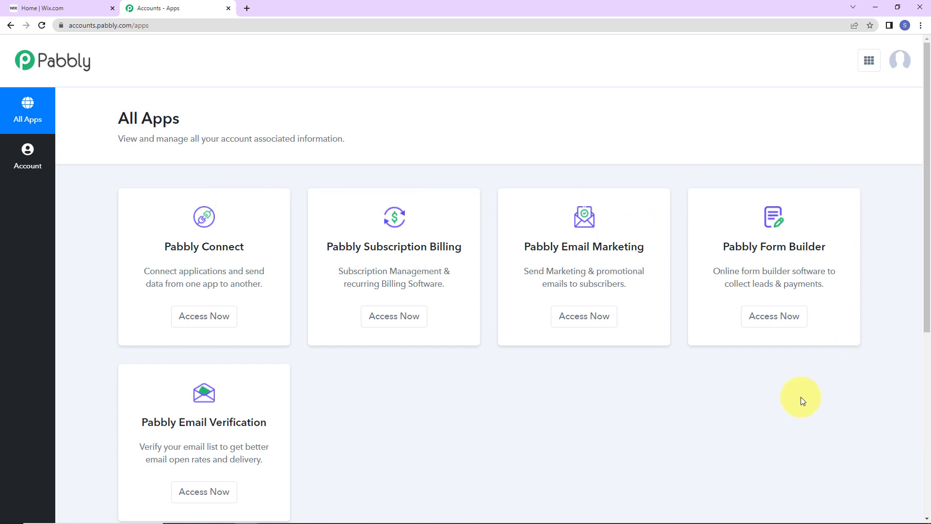
{"action": "left_click", "coordinate": [203, 321]}
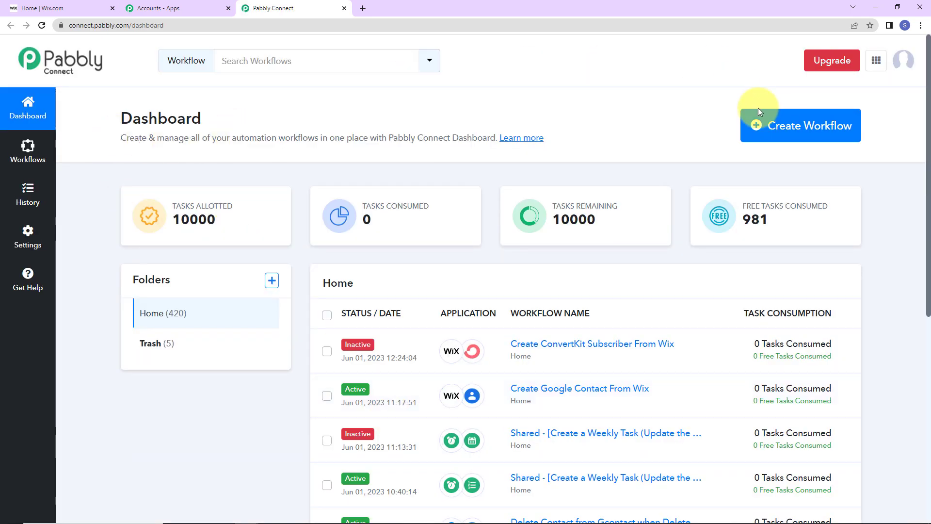
{"action": "left_click", "coordinate": [761, 141]}
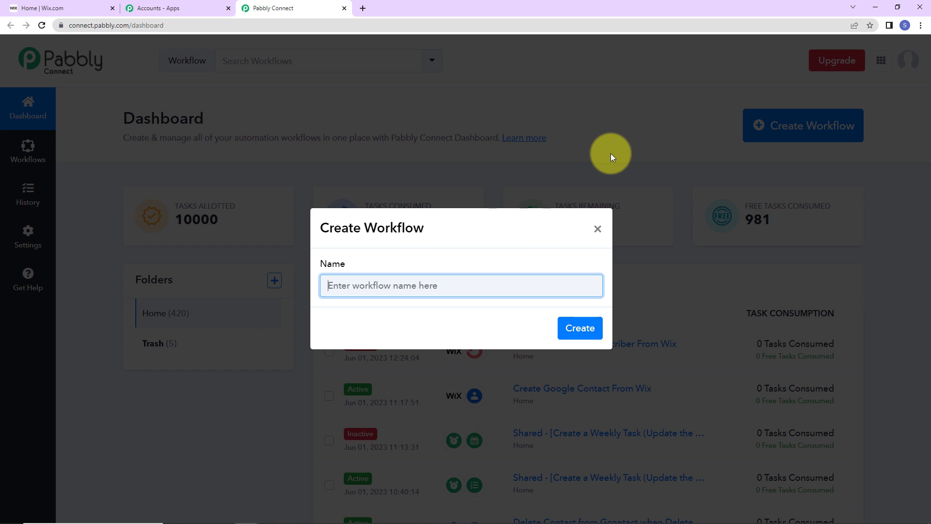
{"action": "type", "text": "Create ConvertKit Subscriber from Wix"}
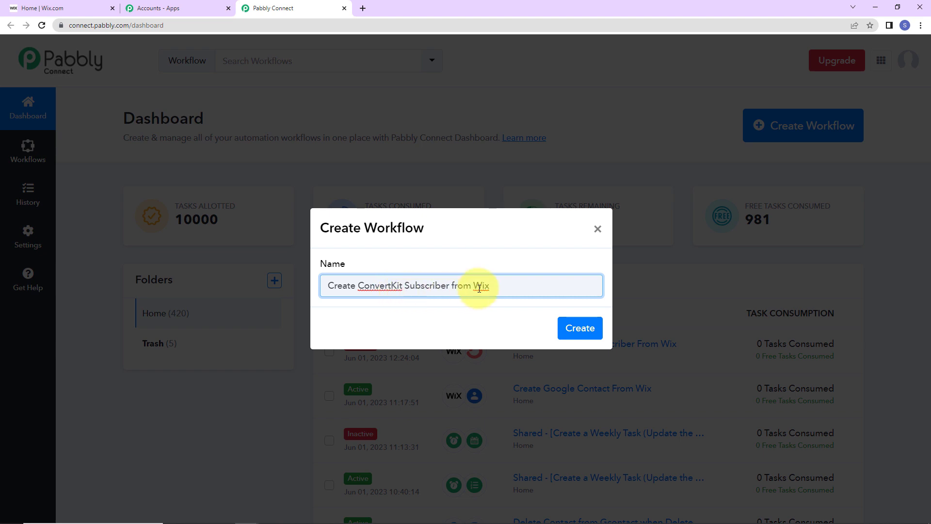
{"action": "left_click", "coordinate": [570, 328]}
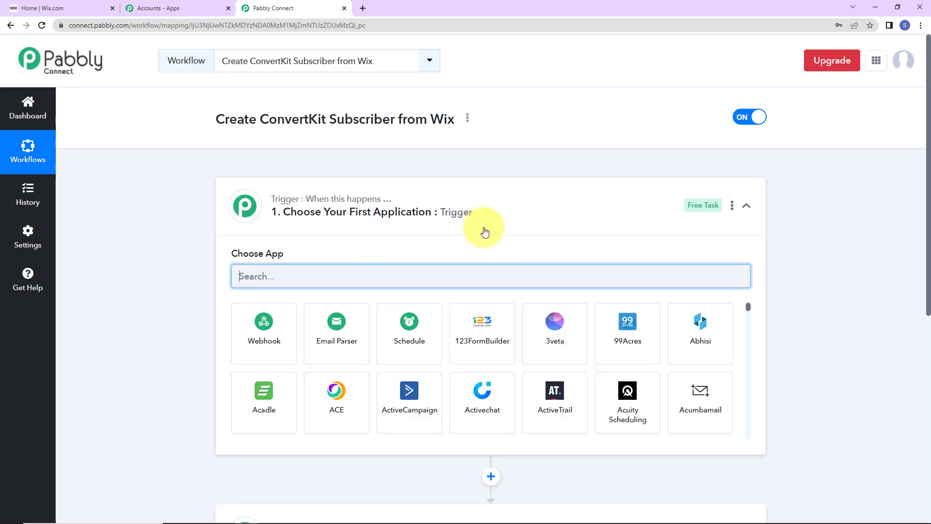
Step: Search 'wix', pick Wix as the trigger app and choose the Configure Webhooks event
{"action": "scroll", "coordinate": [484, 231], "scroll_direction": "down", "scroll_amount": 2}
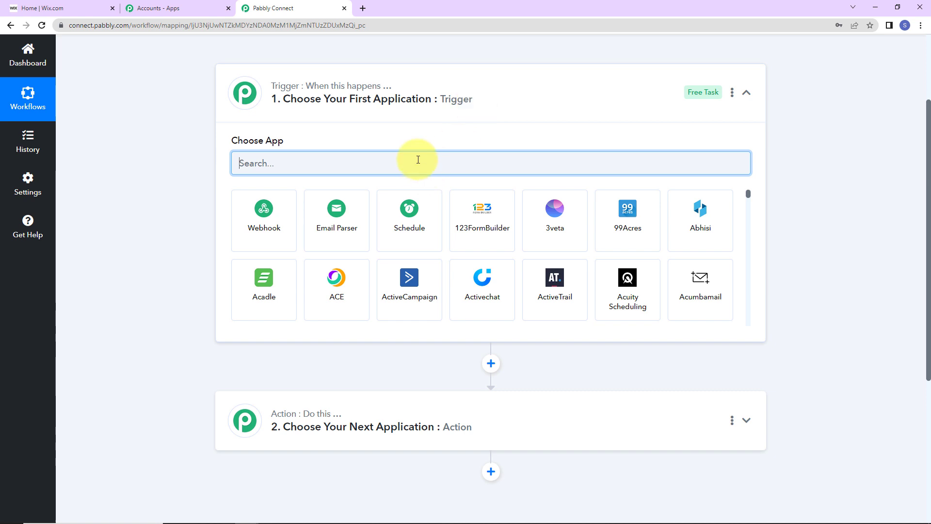
{"action": "type", "text": "wix"}
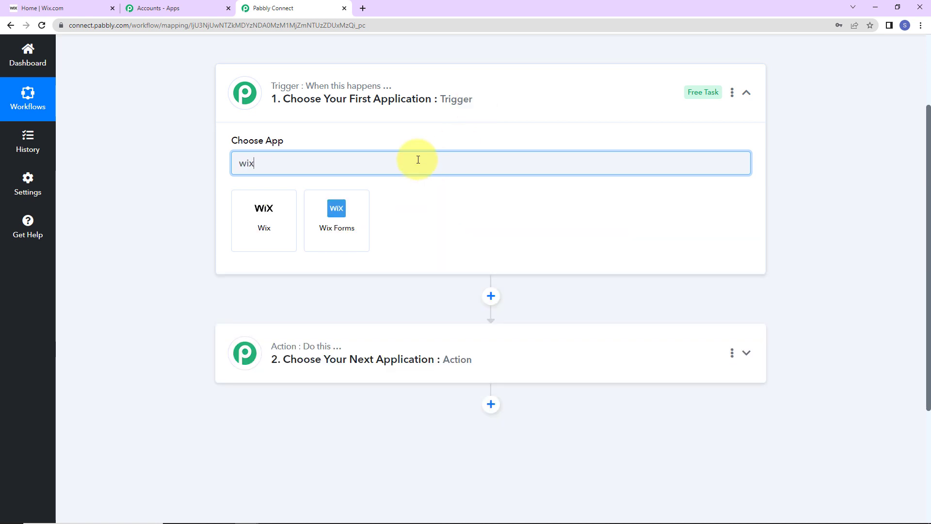
{"action": "left_click", "coordinate": [293, 222]}
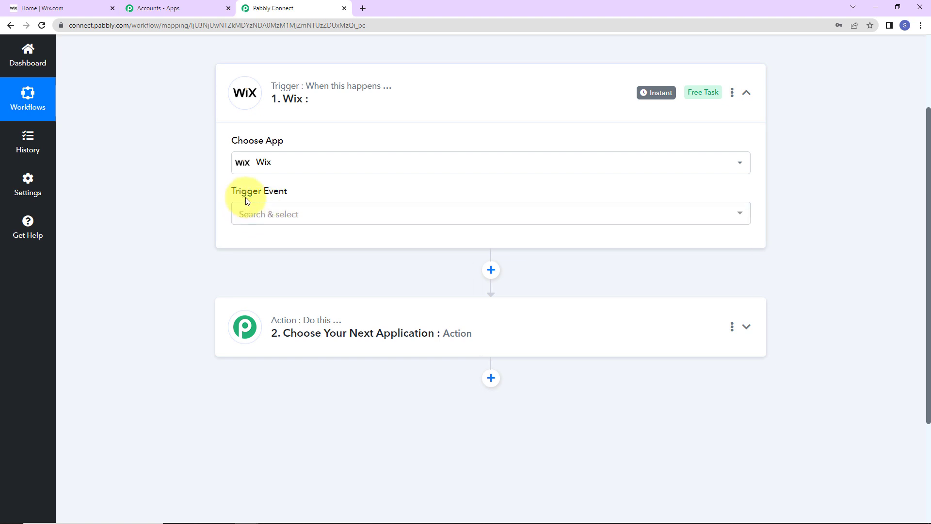
{"action": "mouse_move", "coordinate": [245, 199]}
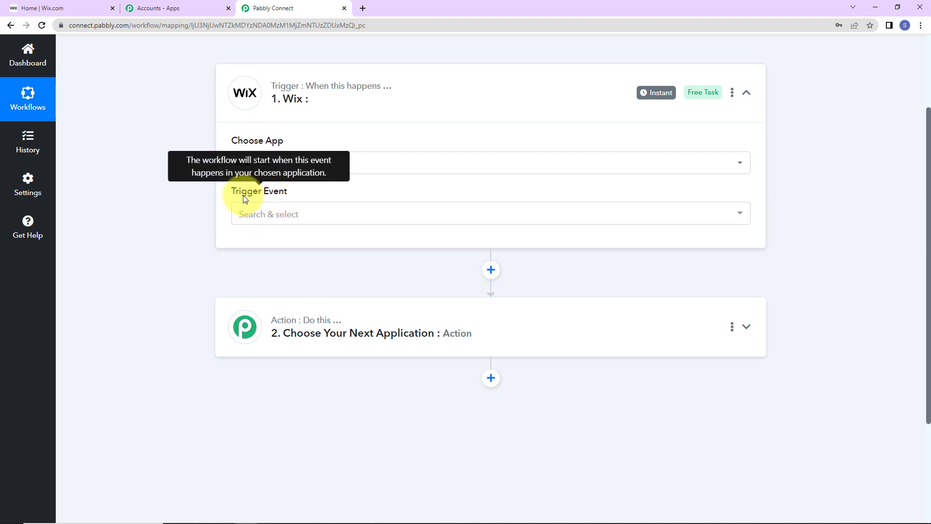
{"action": "left_click", "coordinate": [267, 214]}
{"action": "left_click", "coordinate": [273, 266]}
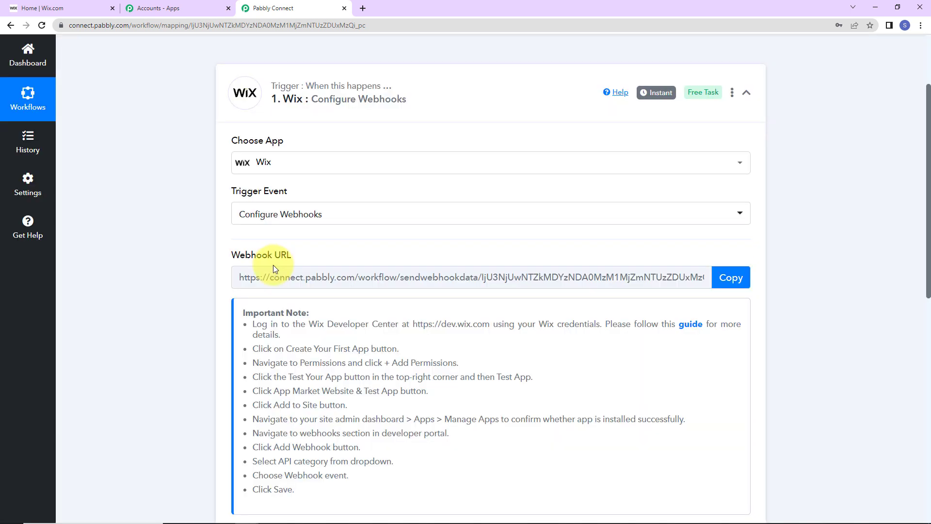
{"action": "mouse_move", "coordinate": [244, 260]}
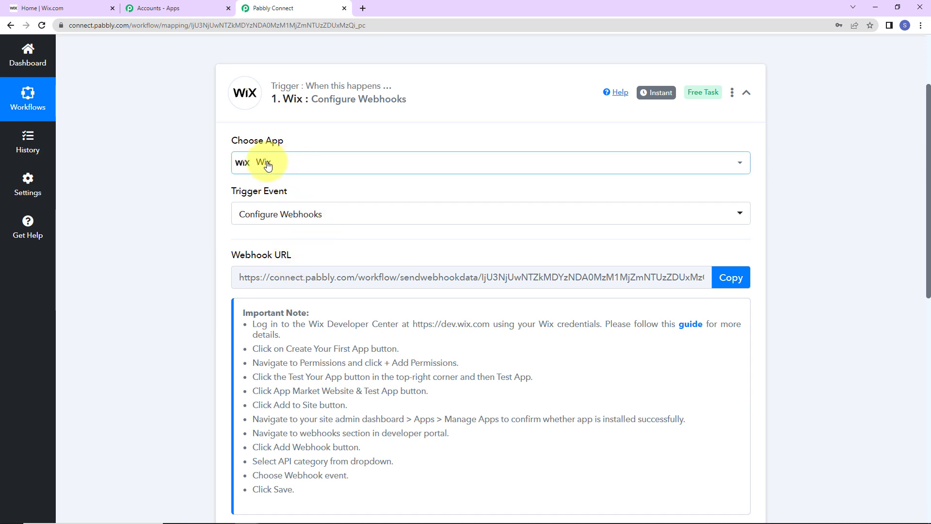
Step: Copy the workflow's webhook URL and look over the Wix setup guide
{"action": "left_click", "coordinate": [739, 283]}
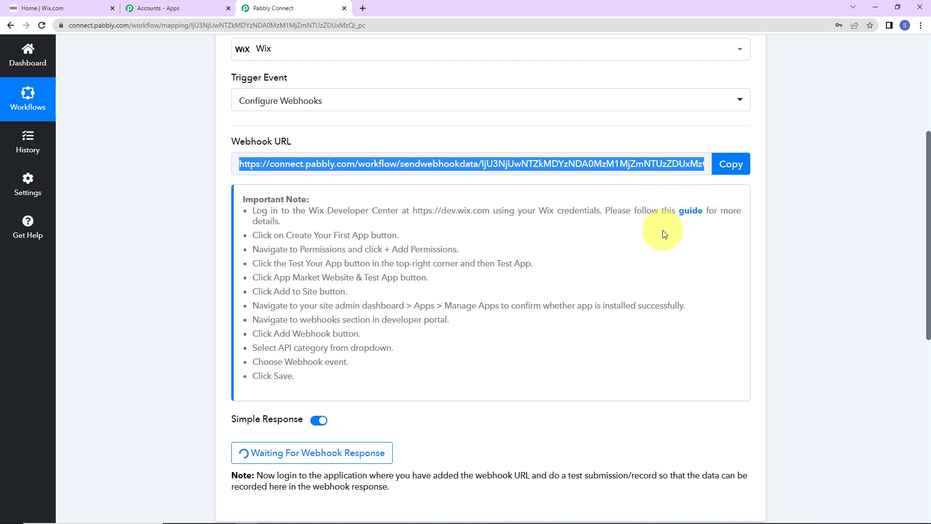
{"action": "left_click", "coordinate": [689, 211]}
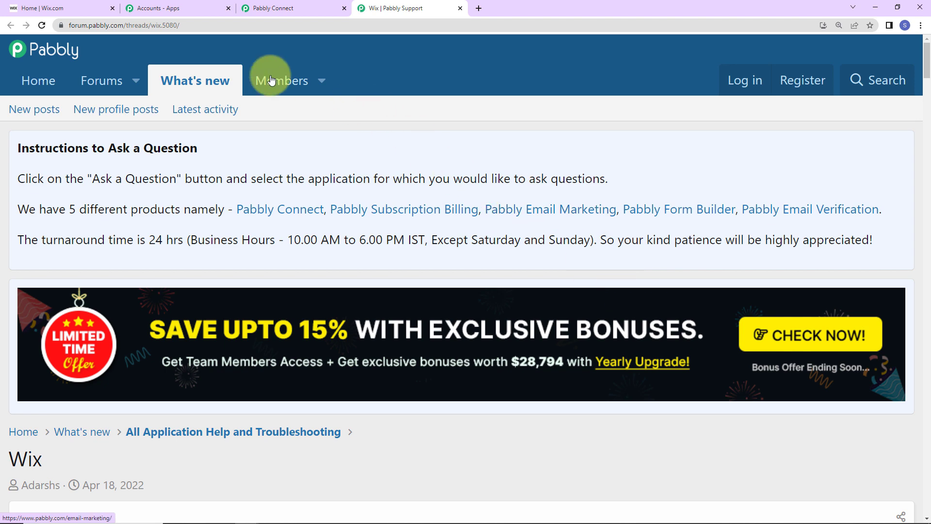
{"action": "left_click", "coordinate": [284, 9]}
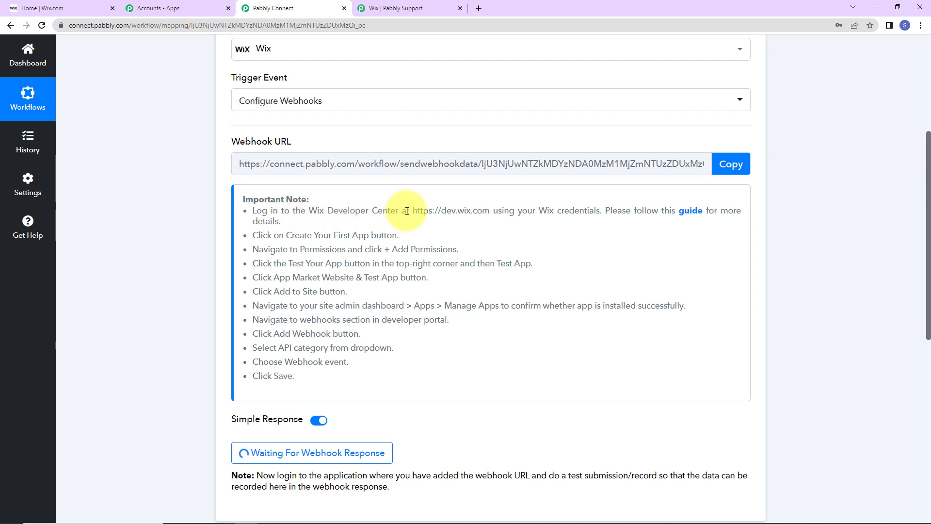
Step: Copy the dev.wix.com address from the note and load it in a new tab
{"action": "left_click_drag", "start_coordinate": [413, 206], "coordinate": [489, 211]}
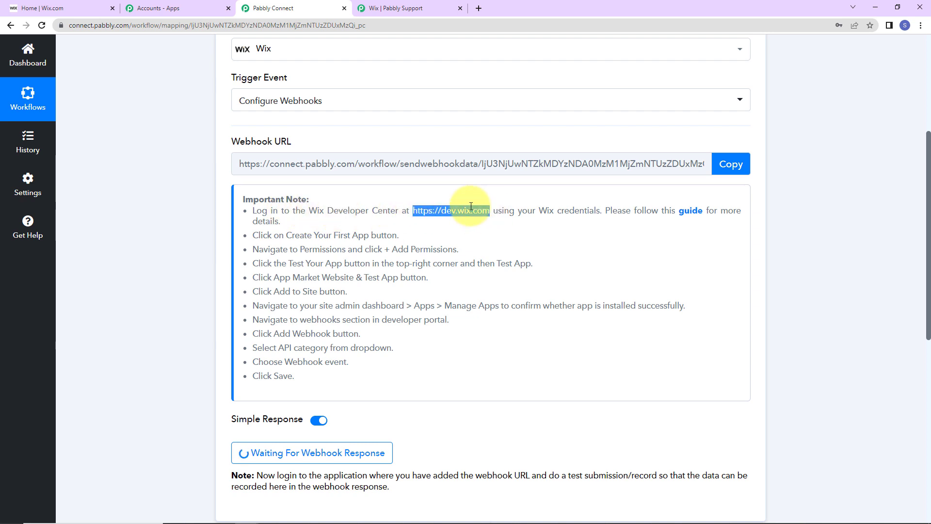
{"action": "left_click", "coordinate": [465, 207]}
{"action": "right_click", "coordinate": [465, 207]}
{"action": "key", "text": "Escape"}
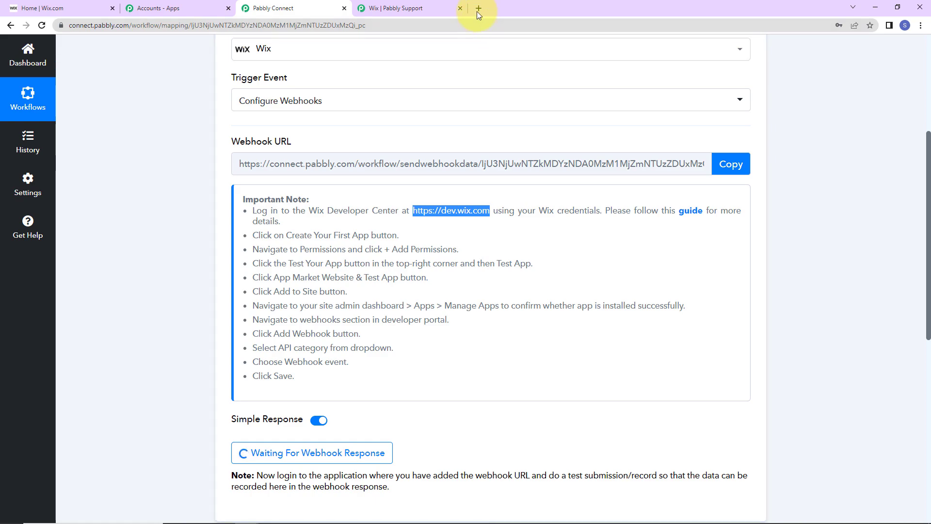
{"action": "left_click", "coordinate": [478, 8]}
{"action": "key", "text": "ctrl+v"}
{"action": "key", "text": "Return"}
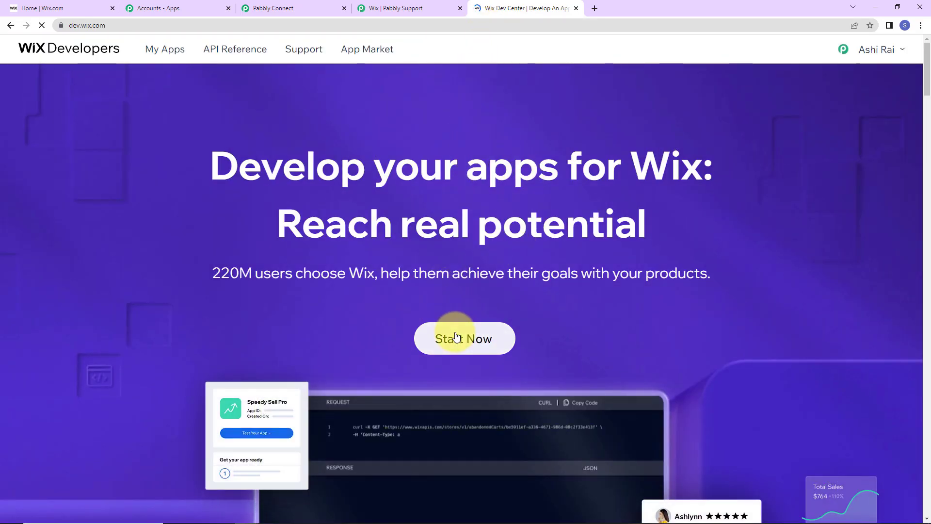
Step: Start a new Wix app, rename it 'Dummy New App' and go to its Permissions page
{"action": "left_click", "coordinate": [446, 339]}
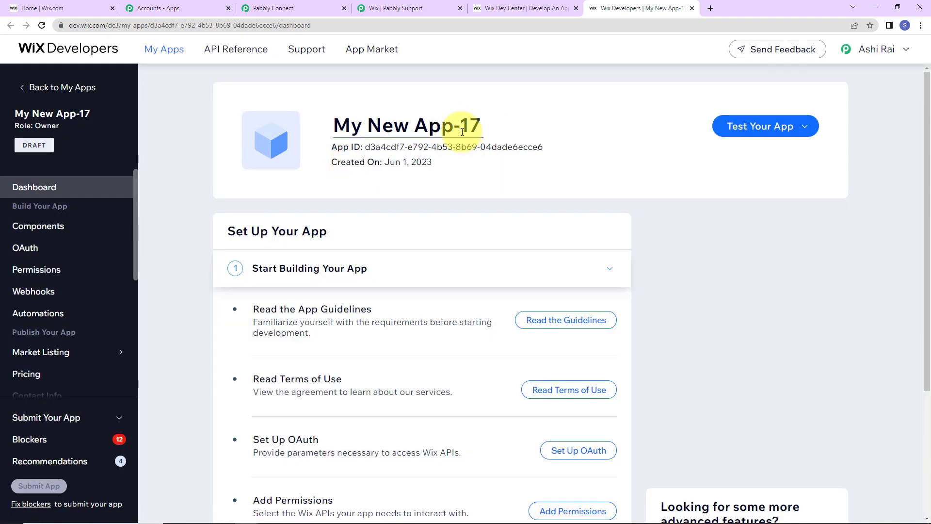
{"action": "left_click", "coordinate": [482, 127]}
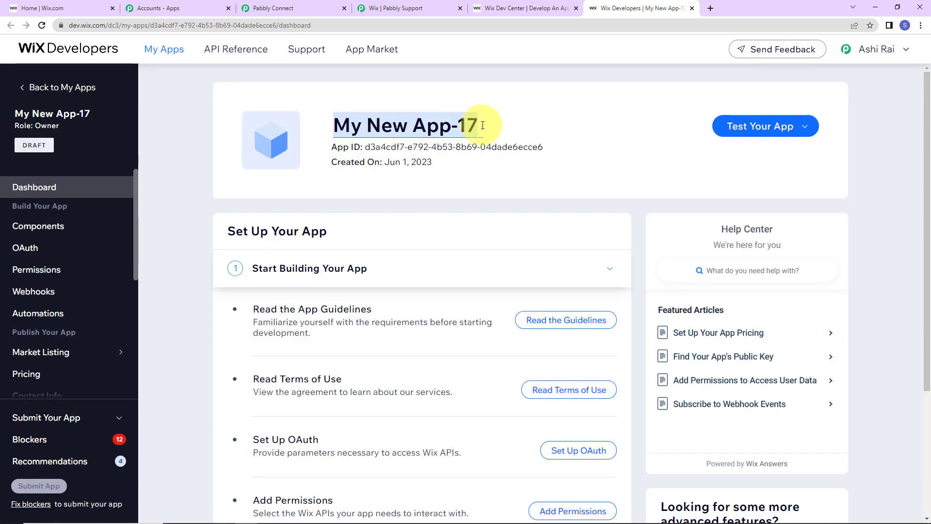
{"action": "type", "text": "Dummy"}
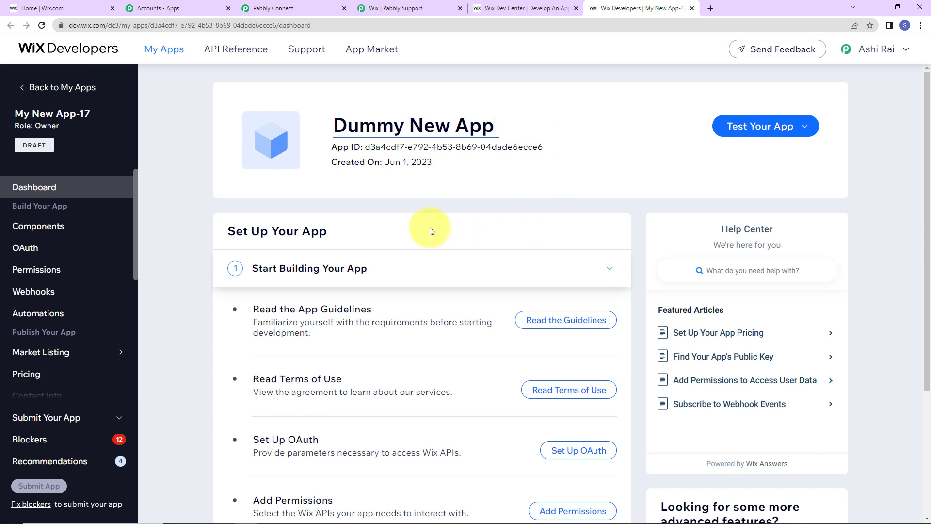
{"action": "left_click", "coordinate": [47, 274]}
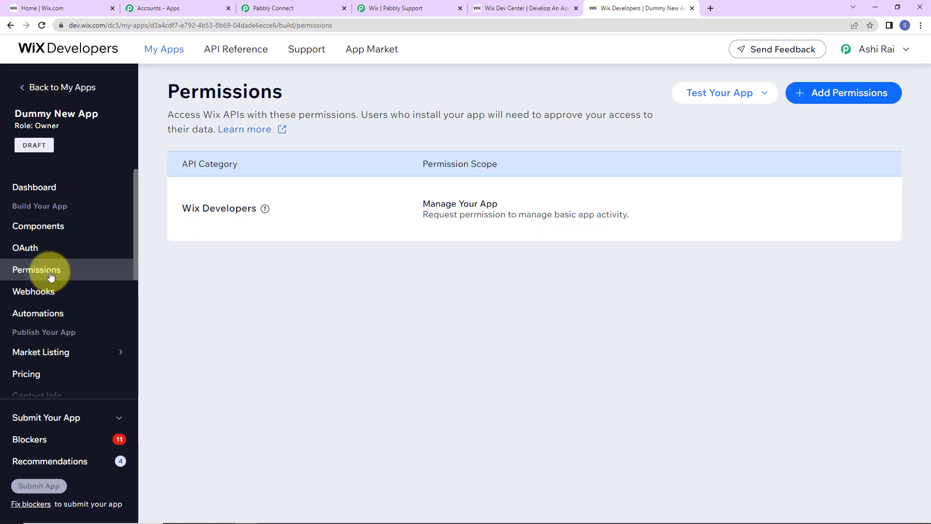
Step: Add and save a Contacts & Members permission with the Manage Members and Contacts – all permissions scope
{"action": "left_click", "coordinate": [867, 99]}
{"action": "left_click", "coordinate": [235, 231]}
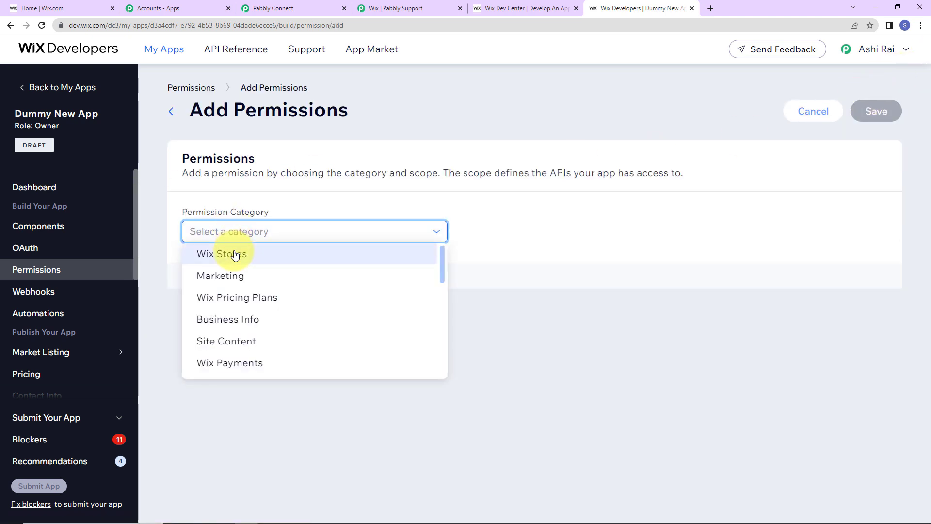
{"action": "scroll", "coordinate": [238, 300], "scroll_direction": "down", "scroll_amount": 2}
{"action": "scroll", "coordinate": [239, 315], "scroll_direction": "down", "scroll_amount": 2}
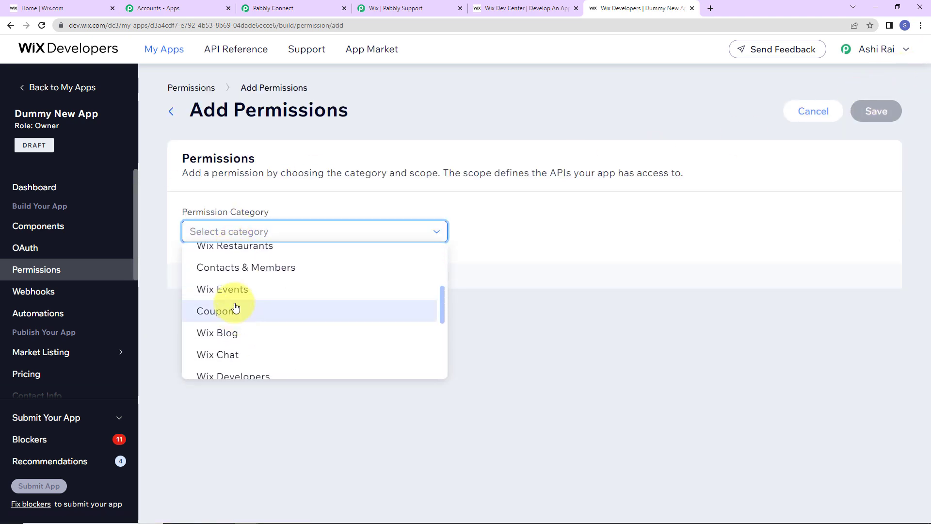
{"action": "left_click", "coordinate": [222, 269]}
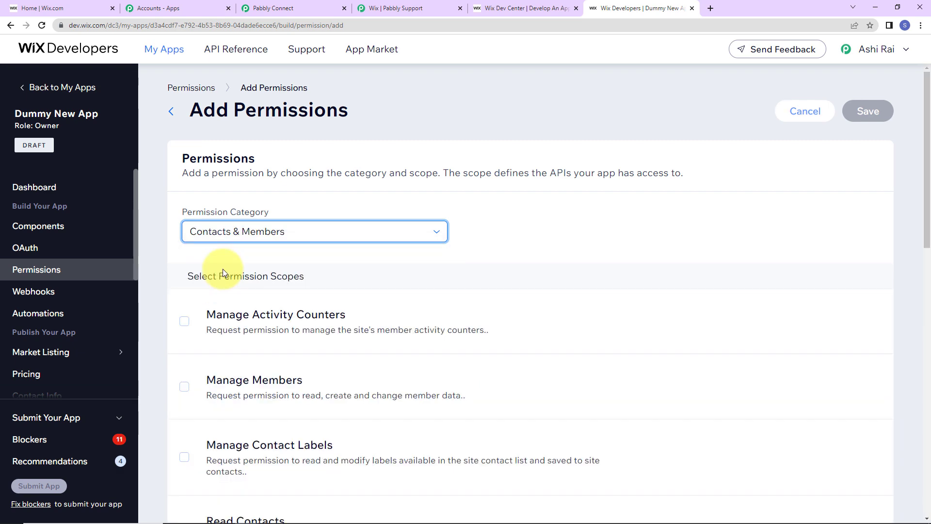
{"action": "scroll", "coordinate": [352, 296], "scroll_direction": "down", "scroll_amount": 10}
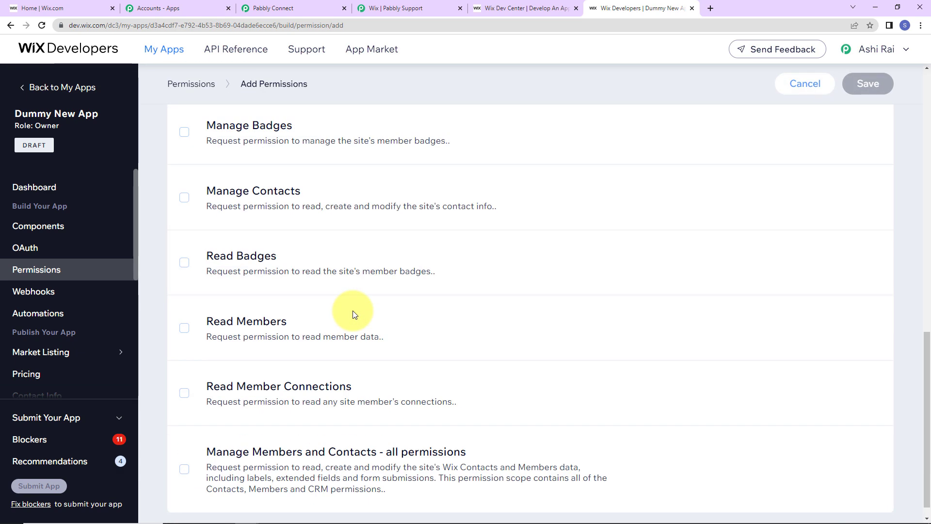
{"action": "scroll", "coordinate": [353, 314], "scroll_direction": "down", "scroll_amount": 1}
{"action": "left_click", "coordinate": [184, 451]}
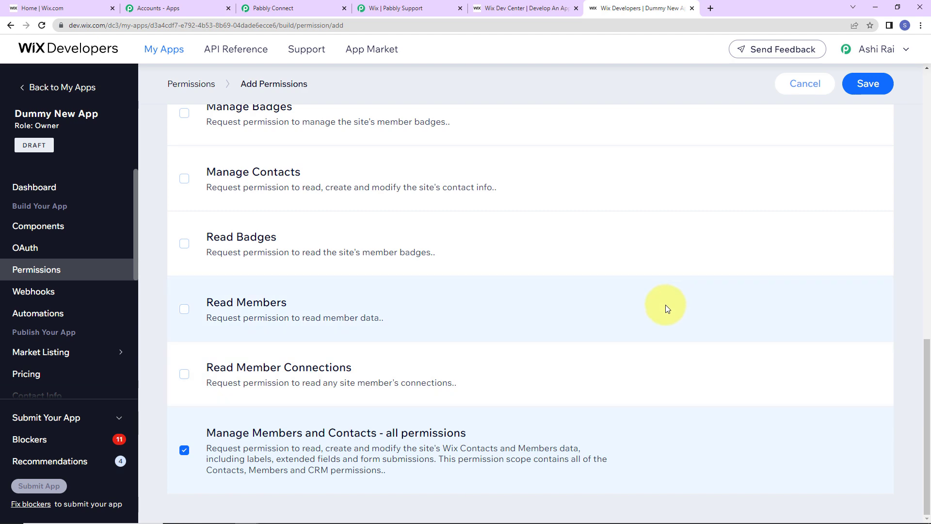
{"action": "left_click", "coordinate": [867, 84]}
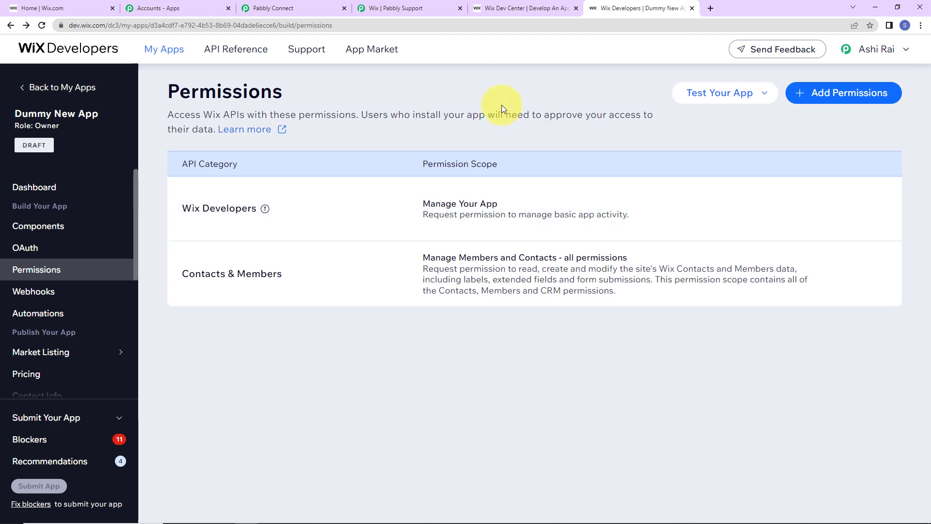
{"action": "left_click", "coordinate": [717, 93]}
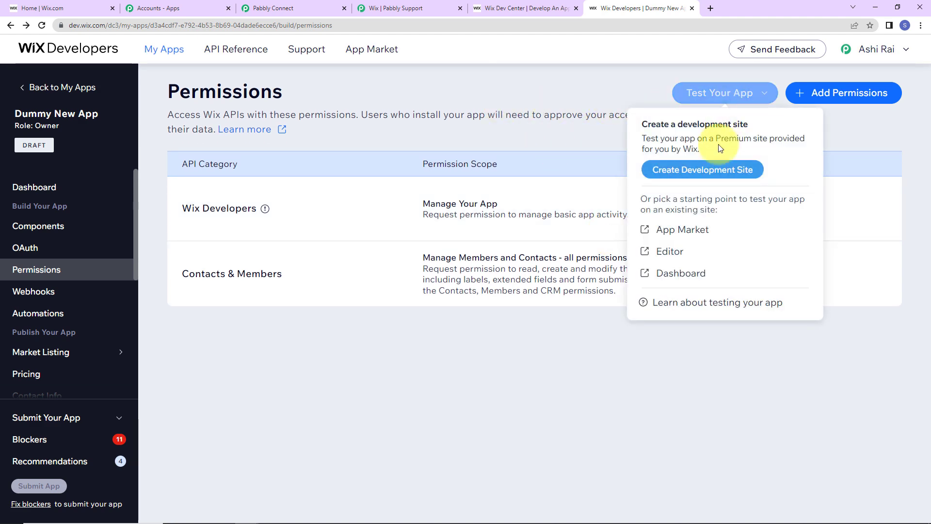
Step: Test Dummy New App via the App Market, adding it to the site with Agree & Add
{"action": "left_click", "coordinate": [688, 233]}
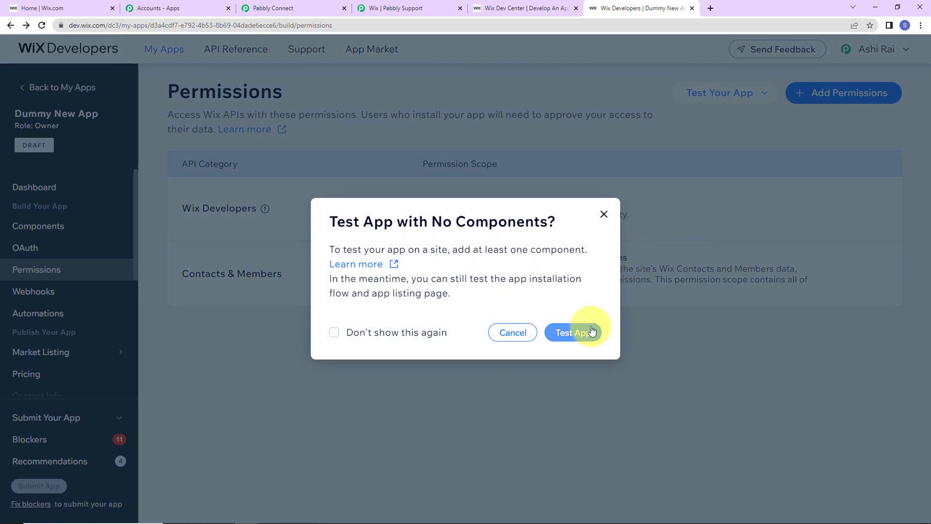
{"action": "left_click", "coordinate": [590, 332]}
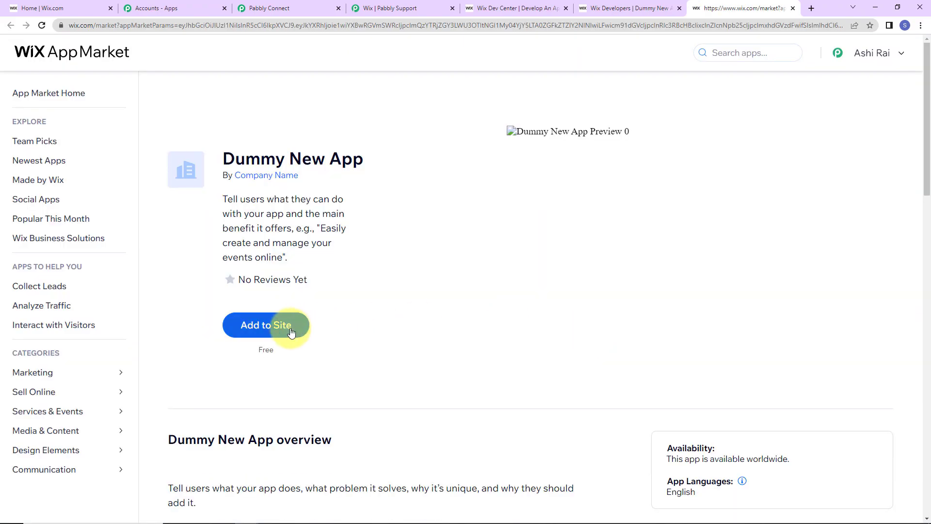
{"action": "left_click", "coordinate": [290, 331]}
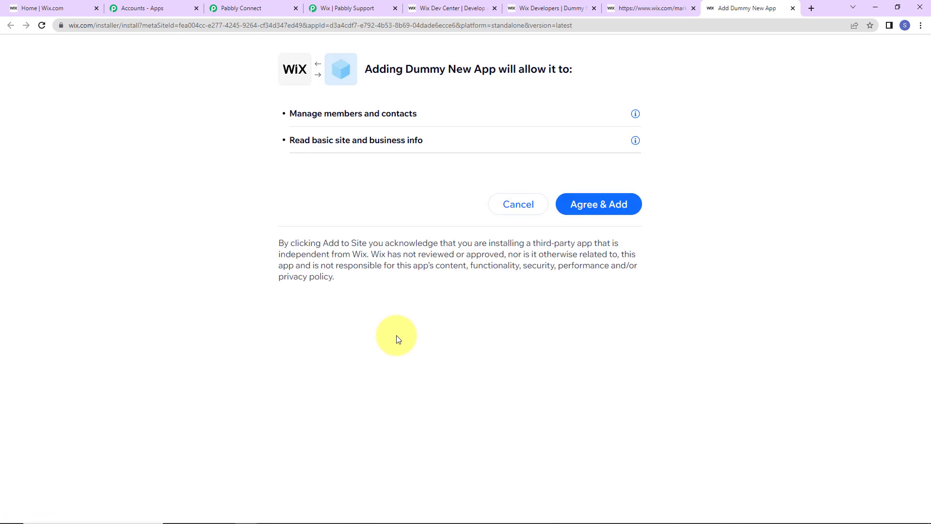
{"action": "left_click", "coordinate": [601, 204]}
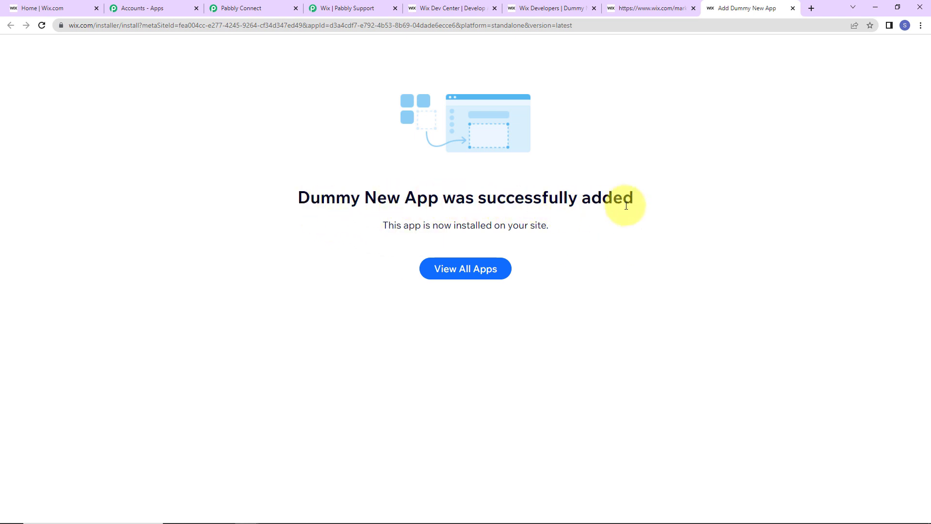
{"action": "left_click", "coordinate": [565, 10]}
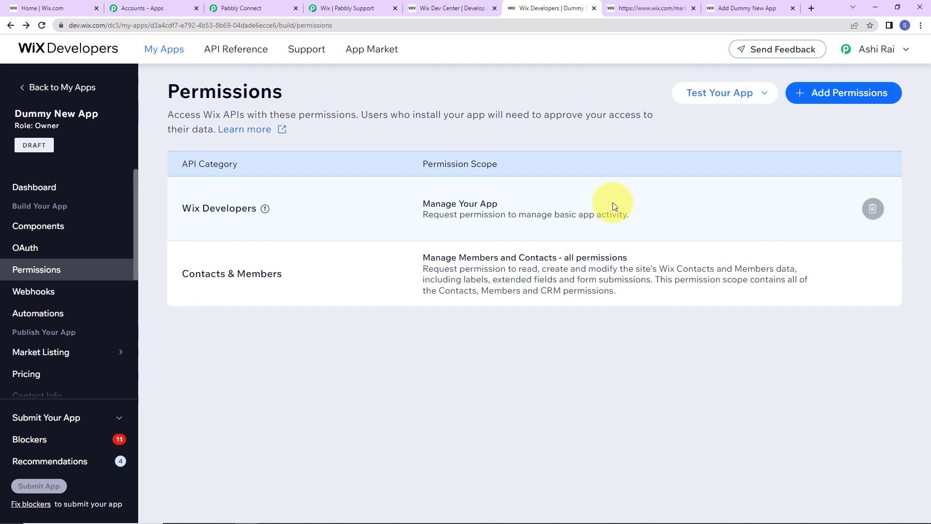
Step: Start a new webhook in the Contacts & Members category subscribed to Contact Created
{"action": "left_click", "coordinate": [40, 296]}
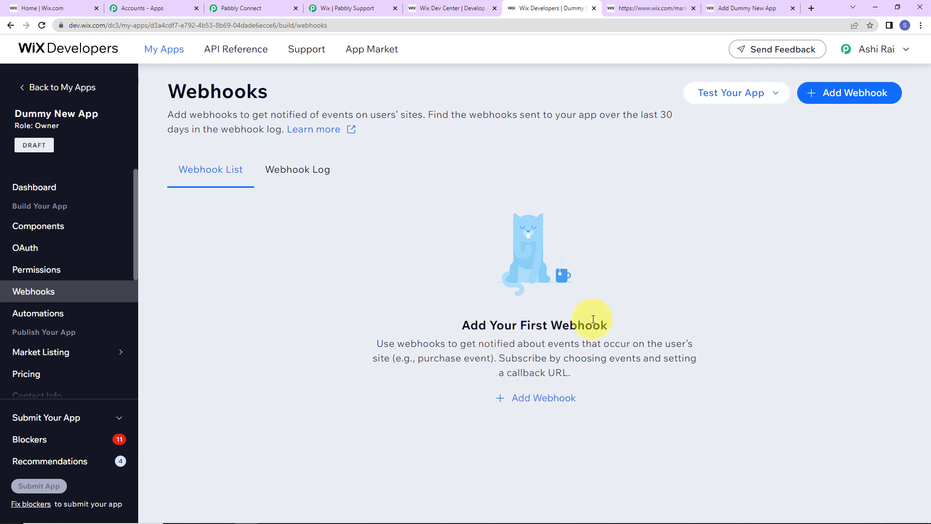
{"action": "left_click", "coordinate": [562, 401]}
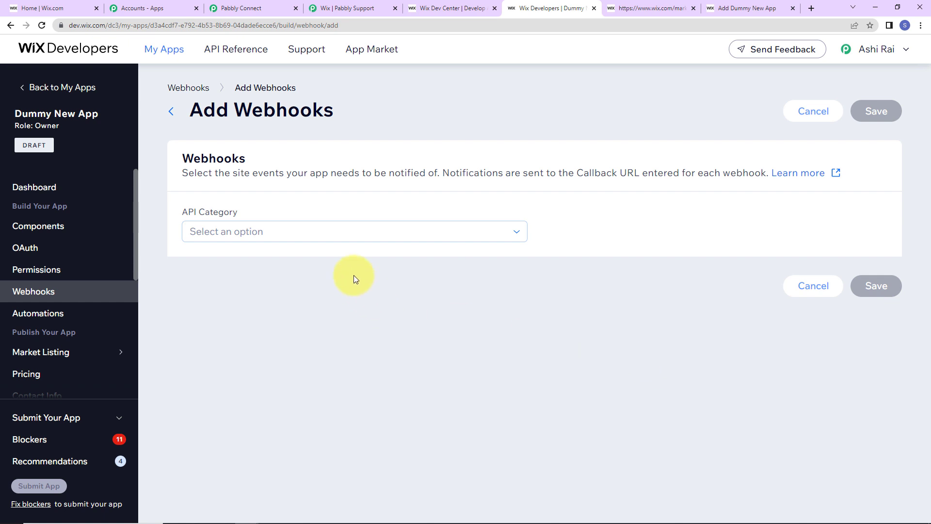
{"action": "left_click", "coordinate": [348, 237]}
{"action": "scroll", "coordinate": [347, 320], "scroll_direction": "down", "scroll_amount": 2}
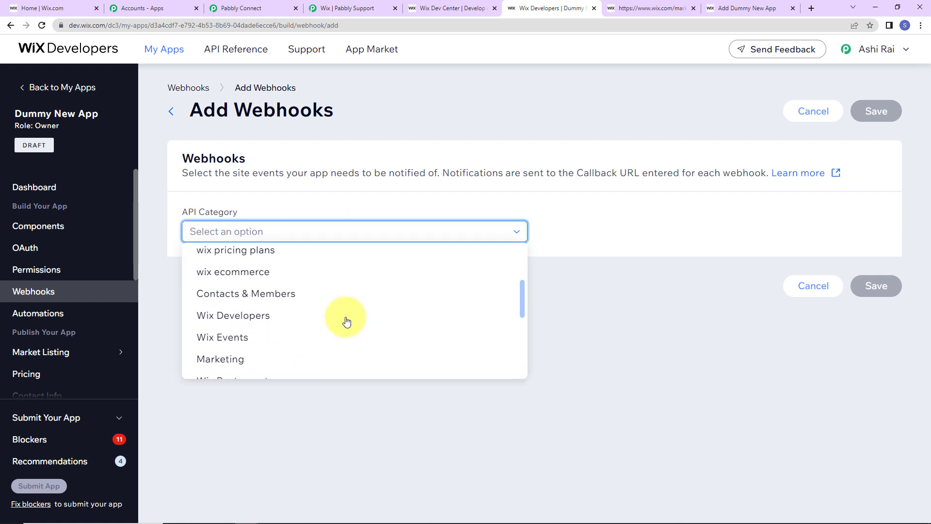
{"action": "left_click", "coordinate": [265, 301]}
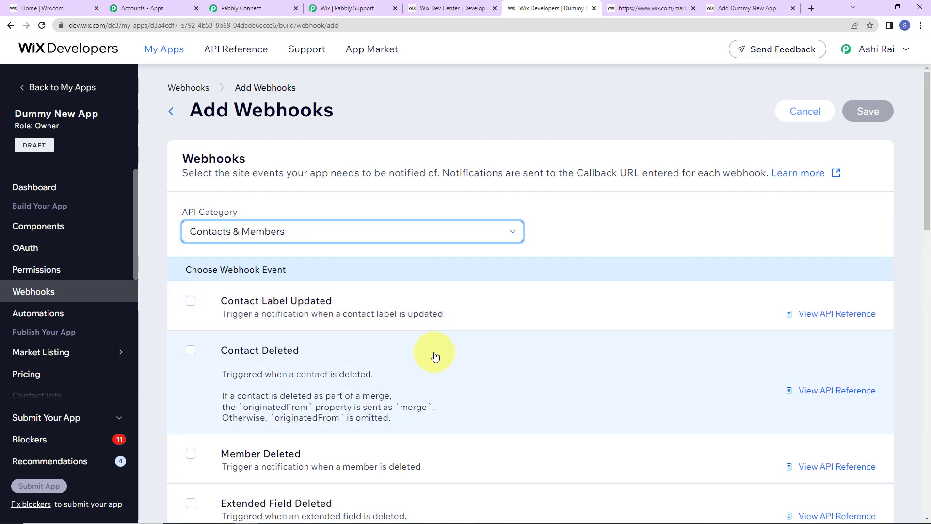
{"action": "scroll", "coordinate": [488, 370], "scroll_direction": "down", "scroll_amount": 4}
{"action": "scroll", "coordinate": [491, 371], "scroll_direction": "down", "scroll_amount": 9}
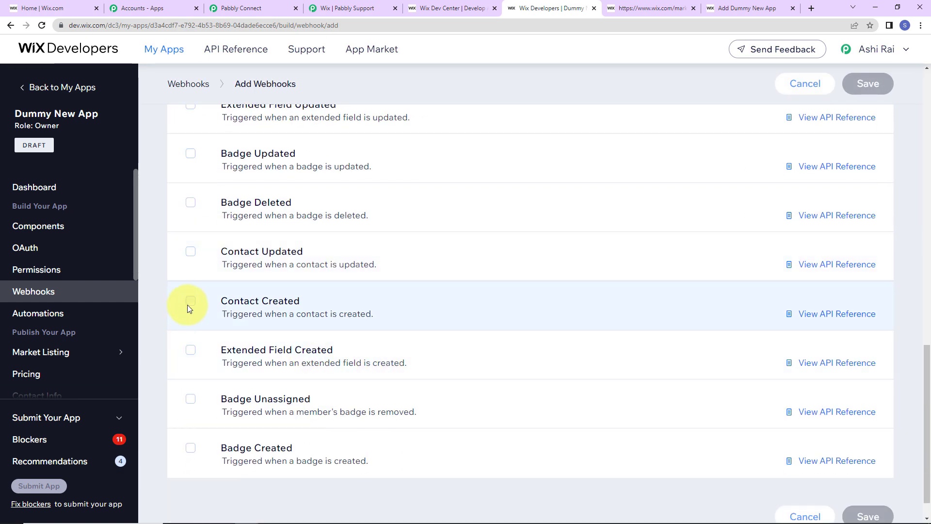
{"action": "left_click", "coordinate": [189, 302]}
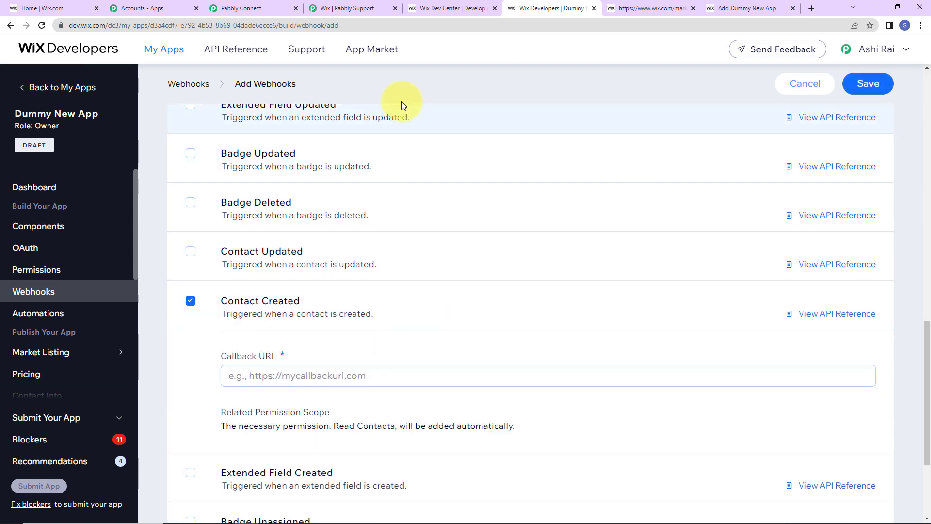
Step: Set the Pabbly webhook URL as the Callback URL and save the webhook
{"action": "left_click", "coordinate": [232, 8]}
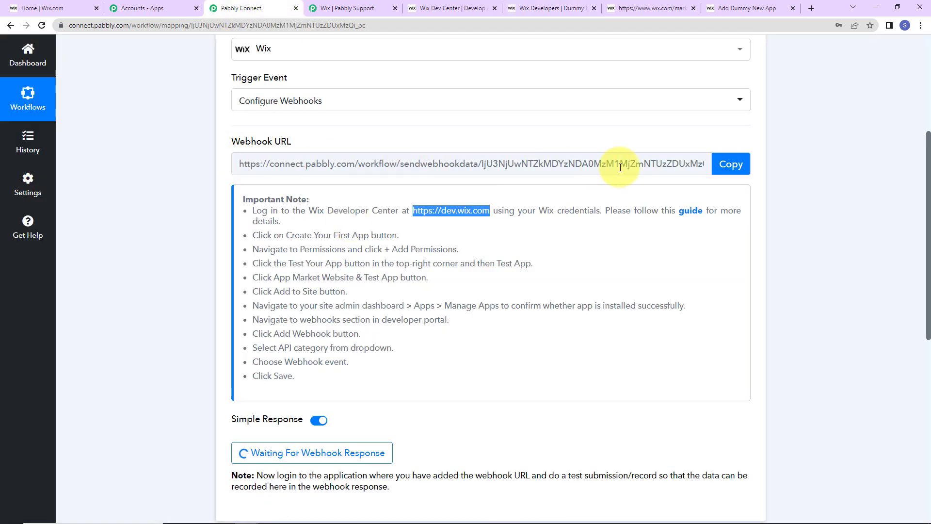
{"action": "left_click", "coordinate": [731, 164]}
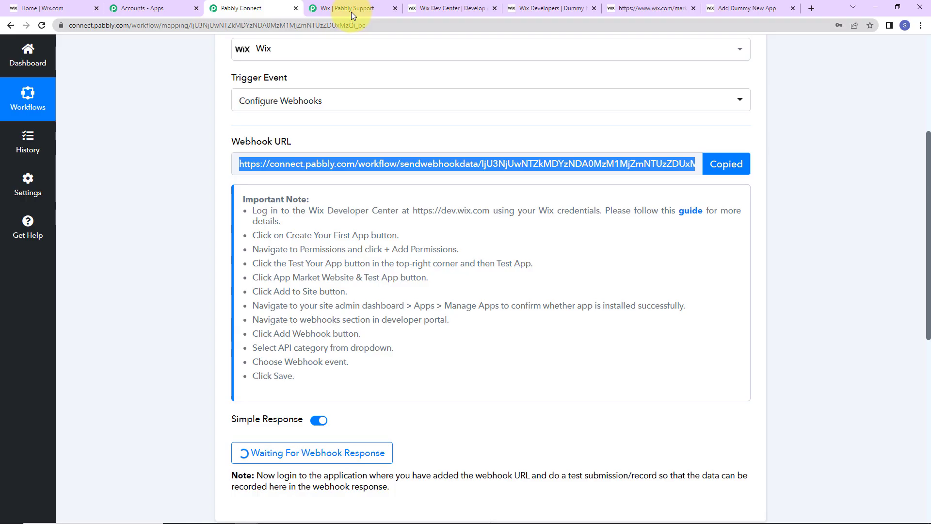
{"action": "left_click", "coordinate": [548, 8]}
{"action": "left_click", "coordinate": [285, 378]}
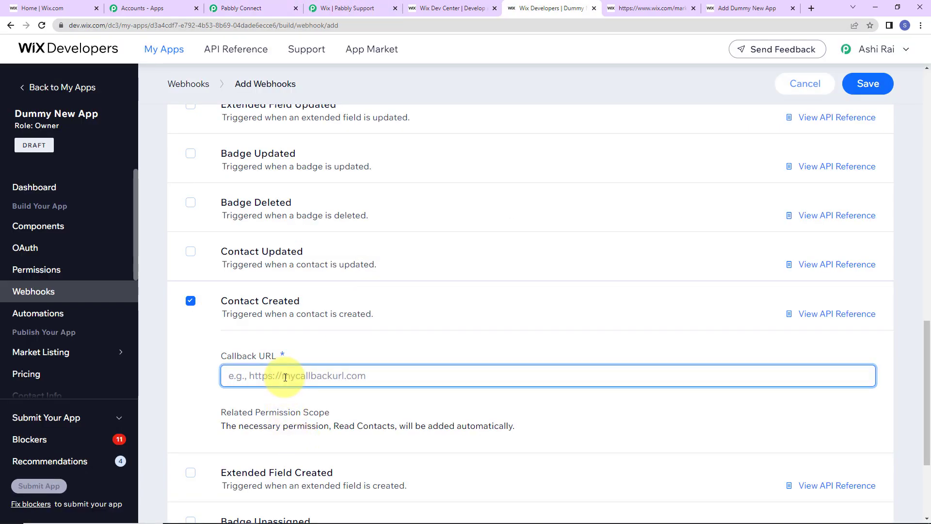
{"action": "key", "text": "ctrl+v"}
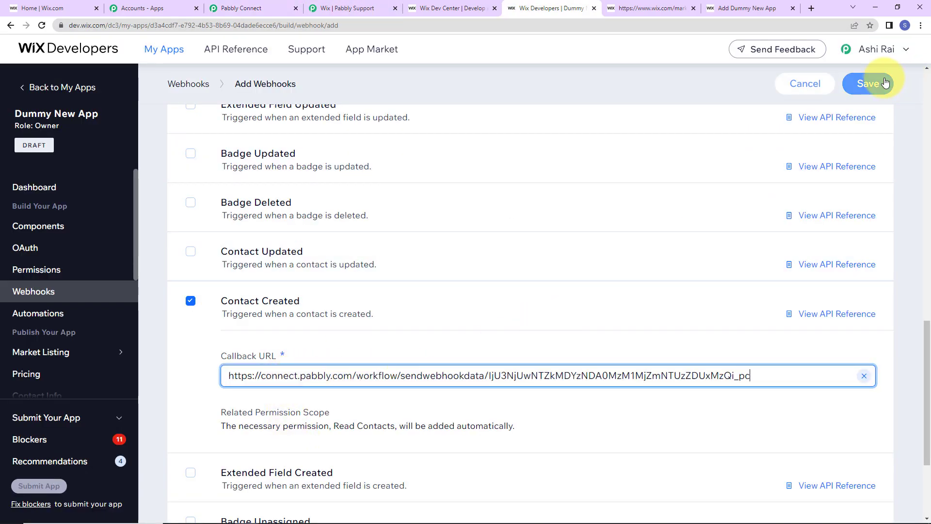
{"action": "left_click", "coordinate": [886, 83]}
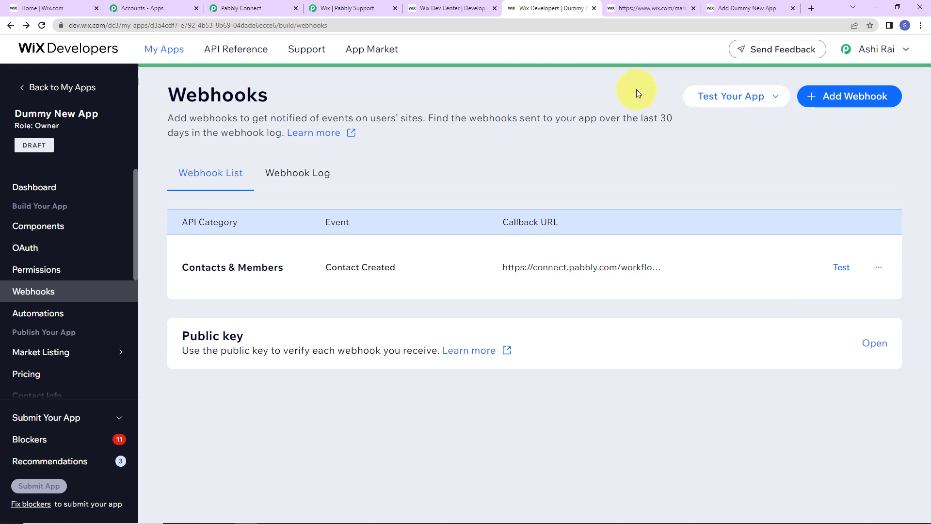
{"action": "left_click", "coordinate": [252, 8]}
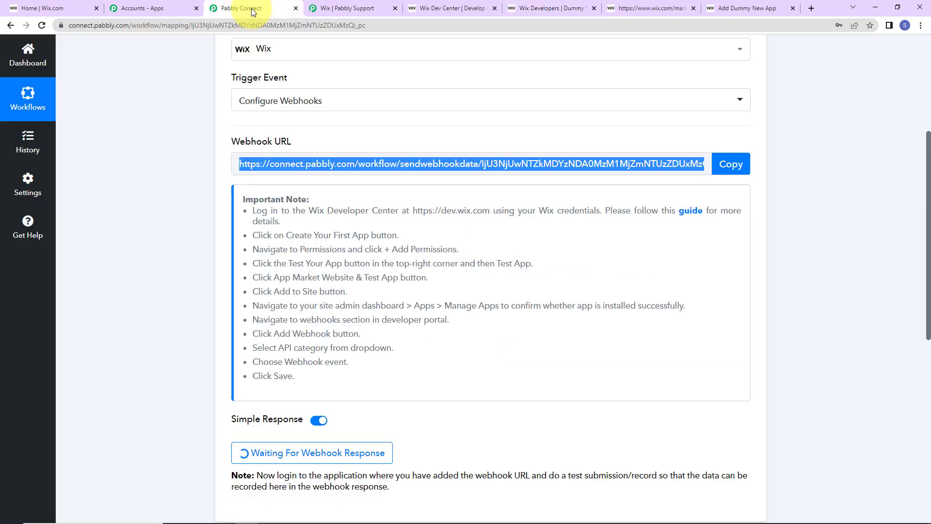
{"action": "left_click", "coordinate": [698, 143]}
{"action": "scroll", "coordinate": [413, 359], "scroll_direction": "down", "scroll_amount": 2}
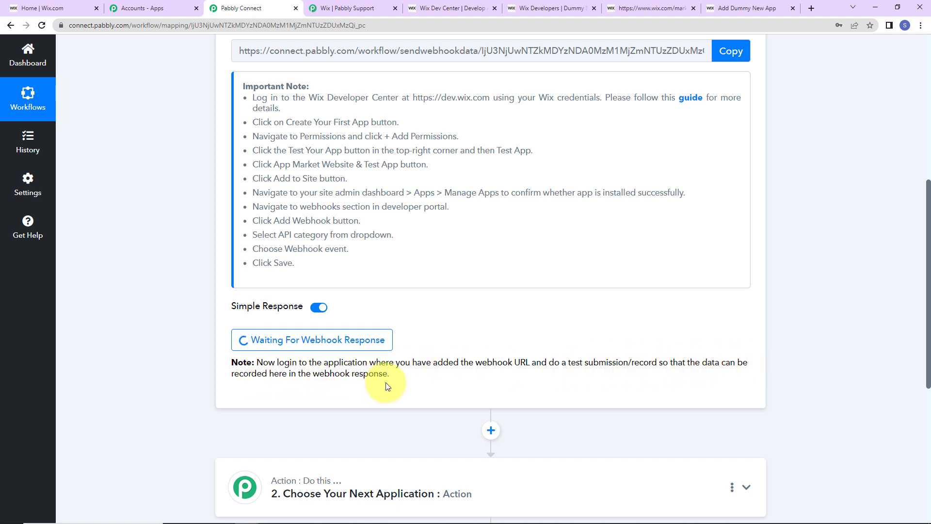
Step: Switch to the Wix site dashboard and go to its Contacts
{"action": "left_click", "coordinate": [61, 8]}
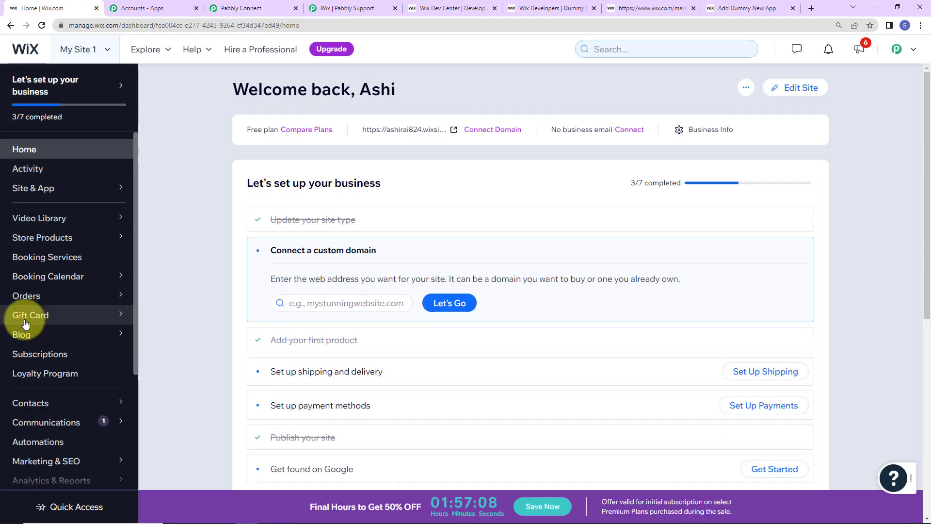
{"action": "scroll", "coordinate": [61, 280], "scroll_direction": "down", "scroll_amount": 2}
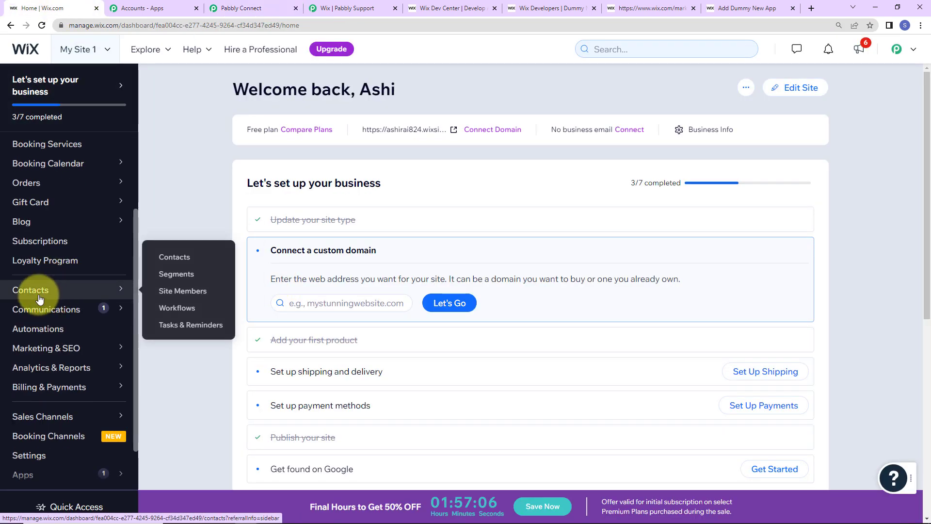
{"action": "left_click", "coordinate": [100, 294]}
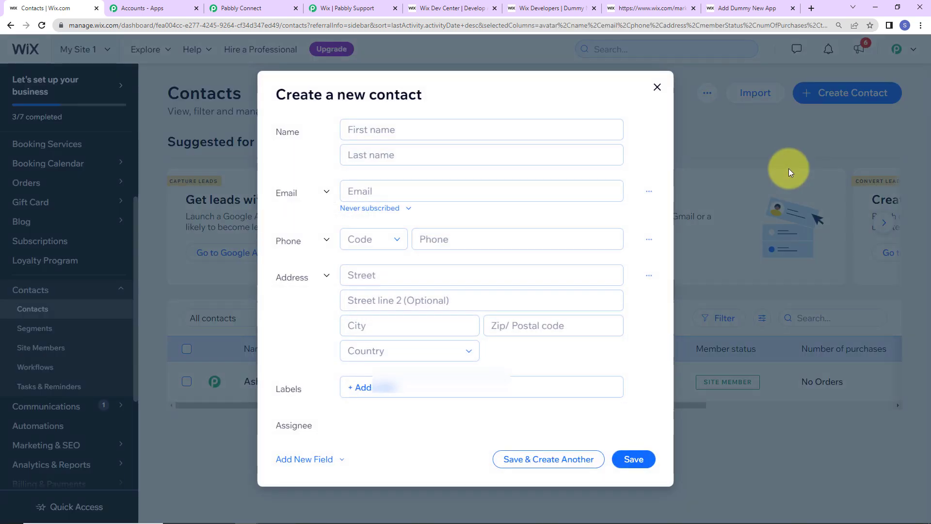
Step: Enter the test contact's first and last name, e-mail and an IN +91 phone number
{"action": "left_click", "coordinate": [405, 130]}
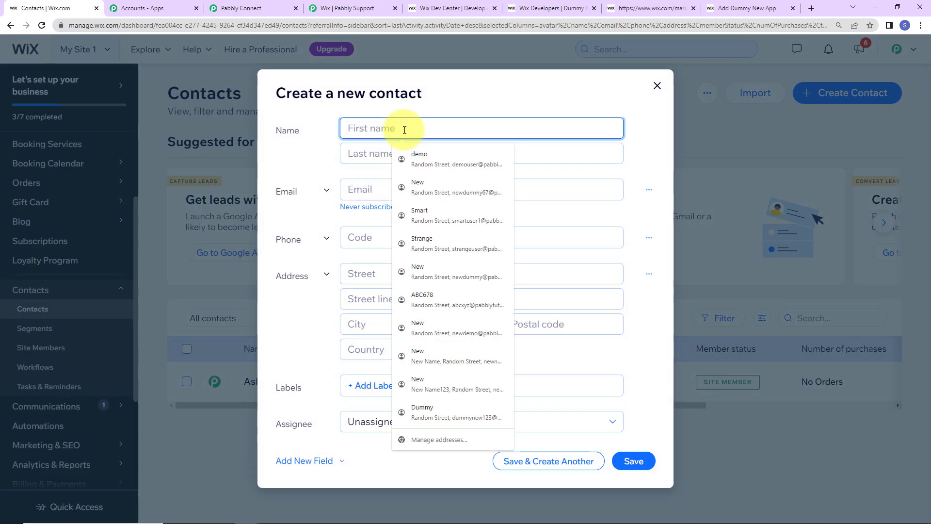
{"action": "type", "text": "Dummy"}
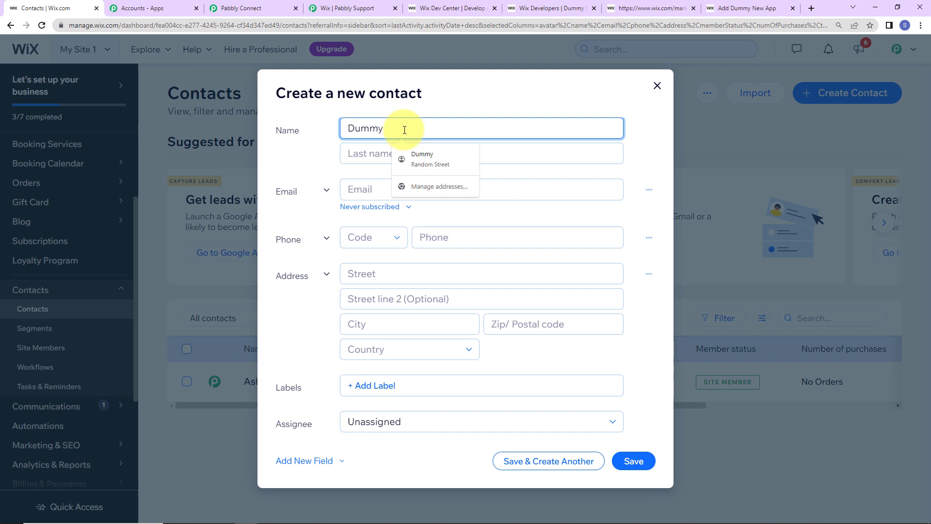
{"action": "key", "text": "Tab"}
{"action": "type", "text": "Us"}
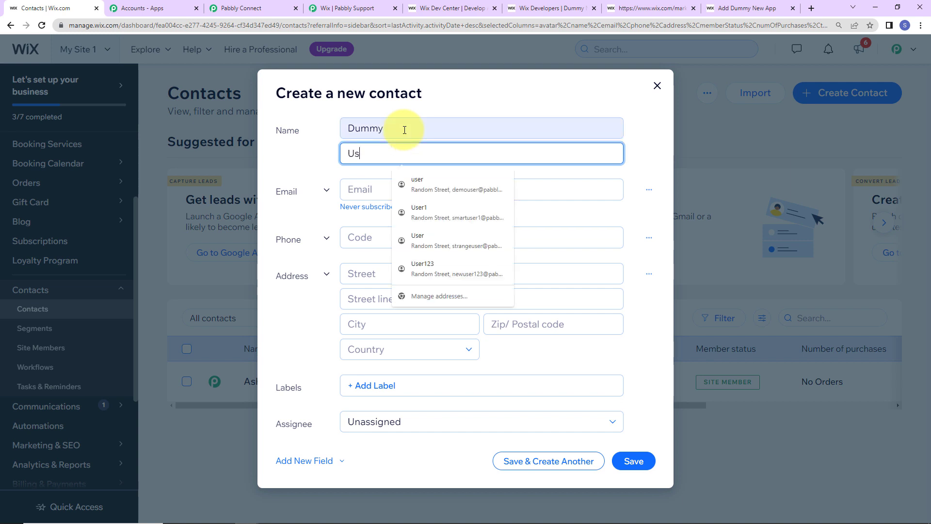
{"action": "type", "text": "er345"}
{"action": "key", "text": "Tab"}
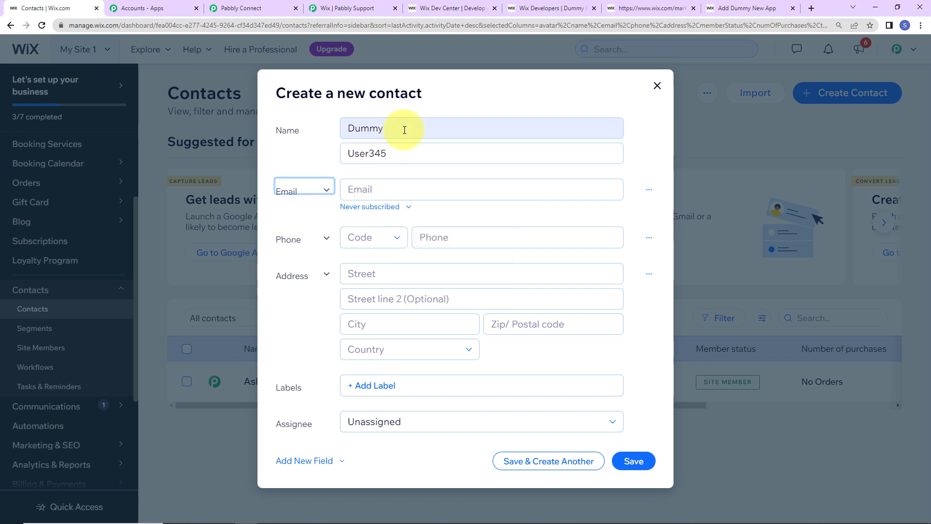
{"action": "key", "text": "Tab"}
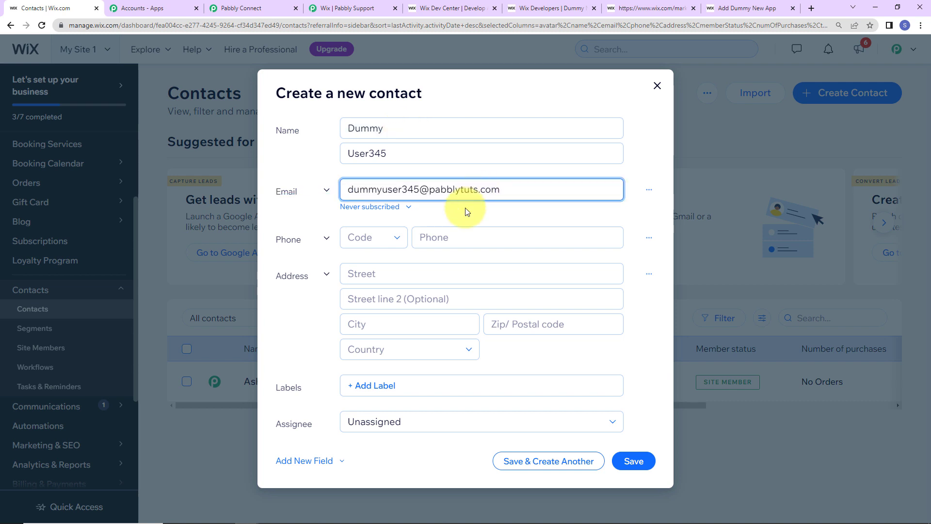
{"action": "left_click", "coordinate": [384, 243]}
{"action": "key", "text": "i"}
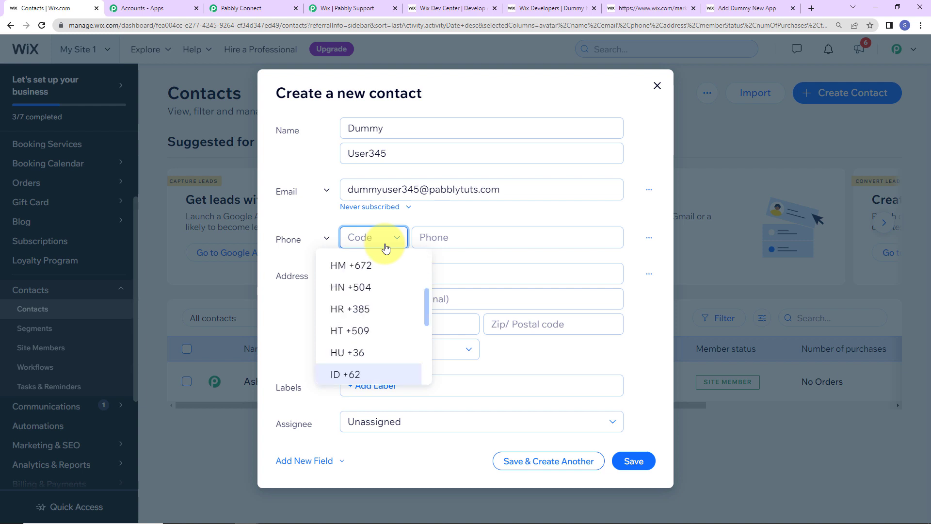
{"action": "scroll", "coordinate": [384, 298], "scroll_direction": "down", "scroll_amount": 2}
{"action": "left_click", "coordinate": [354, 309]}
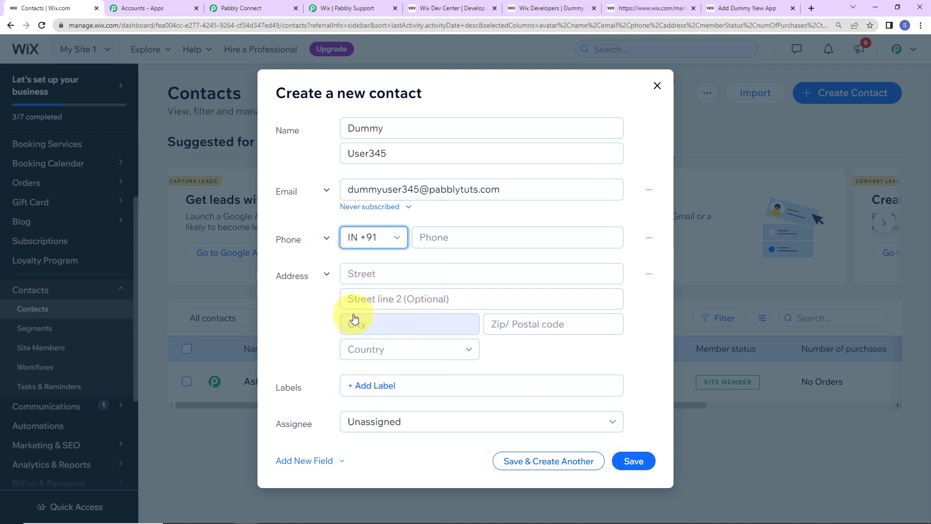
{"action": "left_click", "coordinate": [442, 238]}
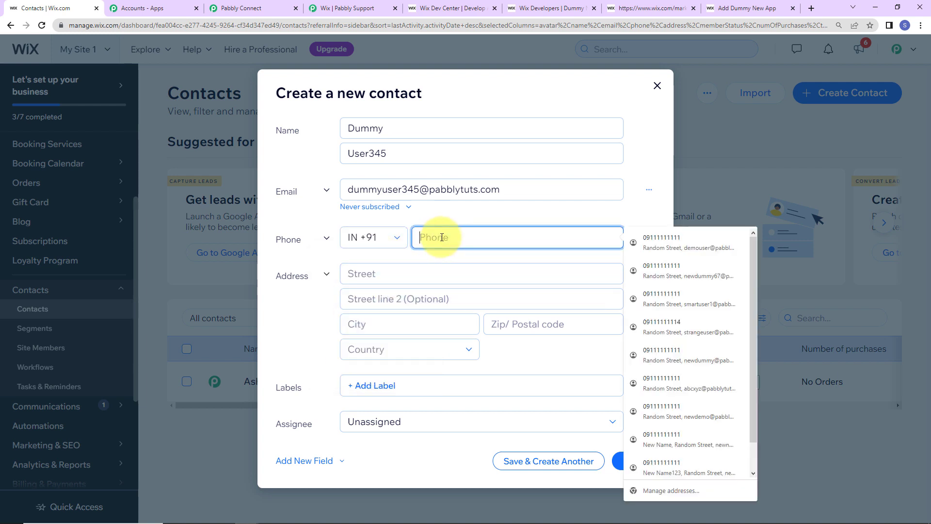
Step: Autofill the Random Street address, add the Contact label, assign it to yourself and save
{"action": "left_click", "coordinate": [407, 277]}
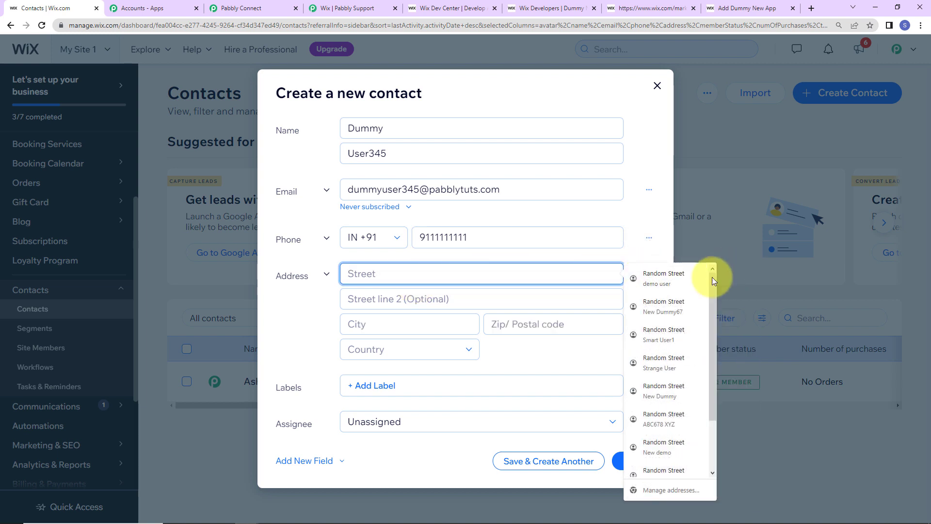
{"action": "left_click", "coordinate": [699, 278]}
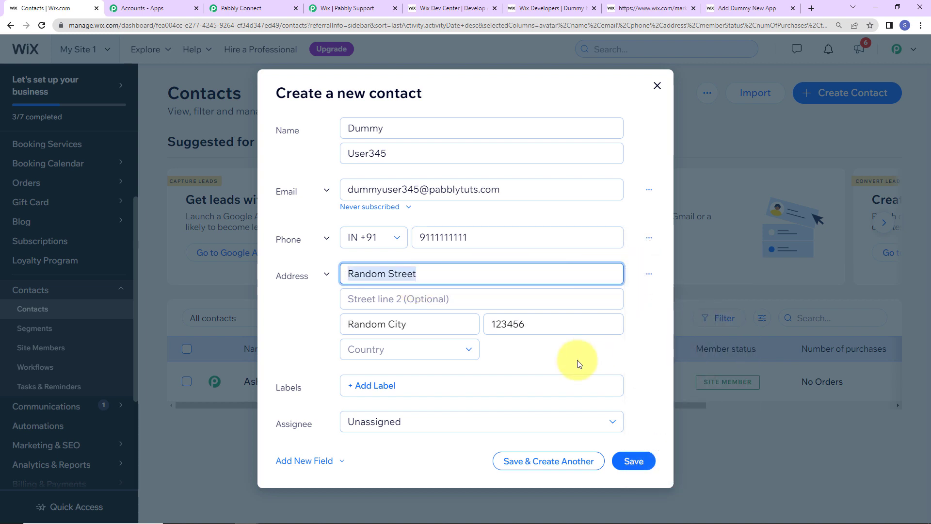
{"action": "left_click", "coordinate": [412, 386]}
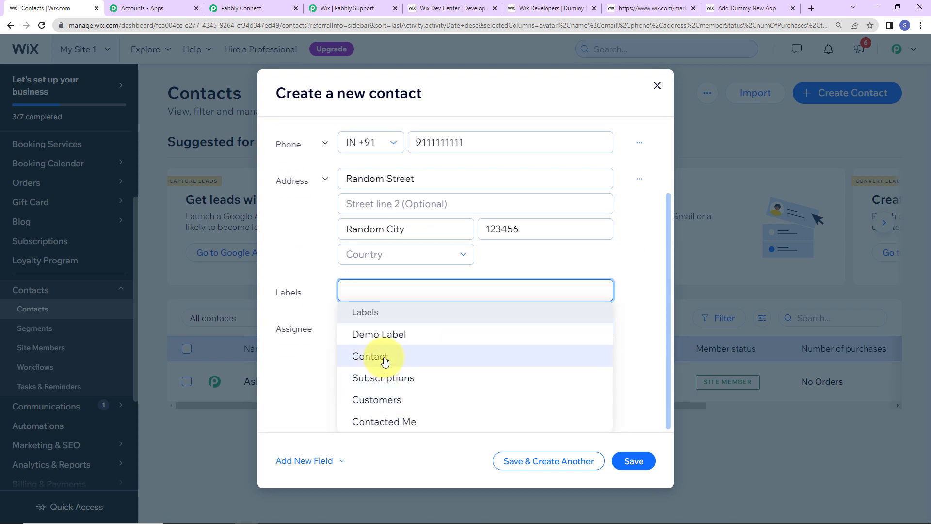
{"action": "left_click", "coordinate": [384, 357]}
{"action": "left_click", "coordinate": [642, 311]}
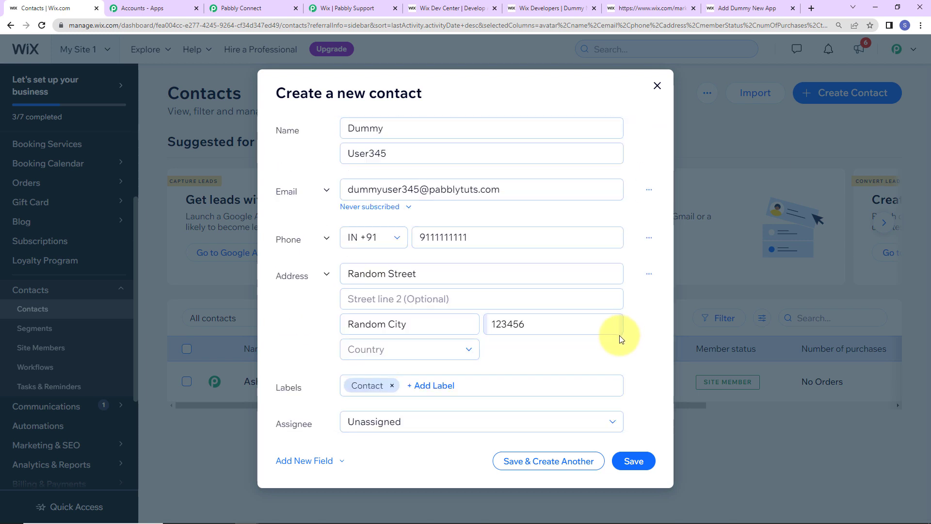
{"action": "left_click", "coordinate": [410, 425]}
{"action": "left_click", "coordinate": [405, 296]}
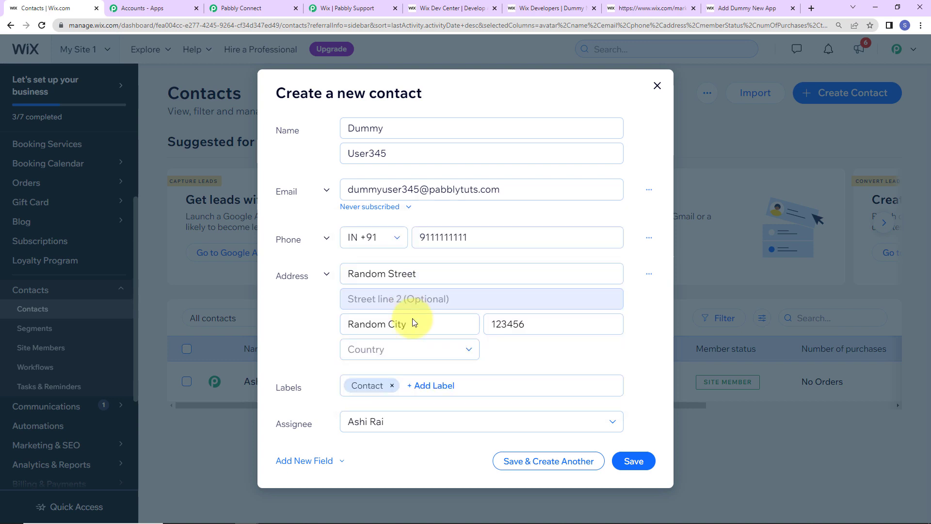
{"action": "left_click", "coordinate": [634, 460]}
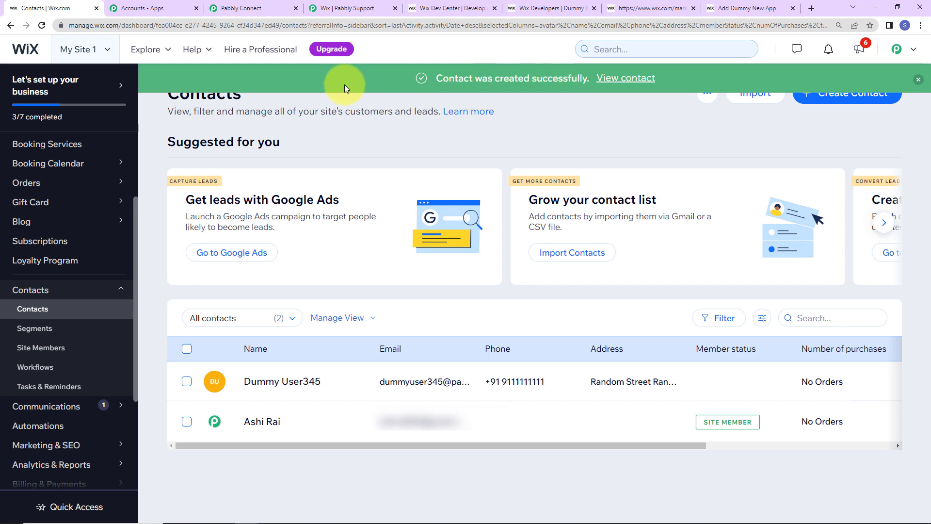
Step: Back in Pabbly Connect, review the received response's name, phone, email and Random Street address
{"action": "left_click", "coordinate": [232, 8]}
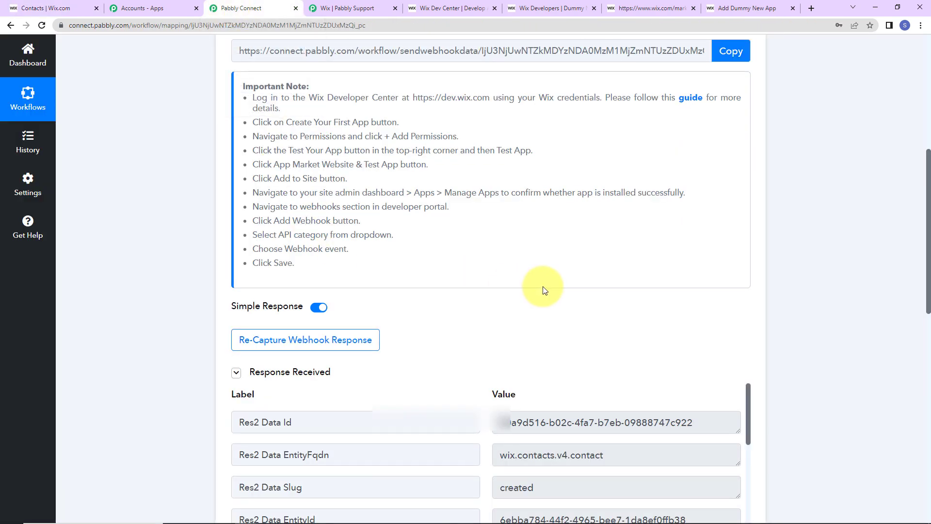
{"action": "scroll", "coordinate": [820, 304], "scroll_direction": "down", "scroll_amount": 5}
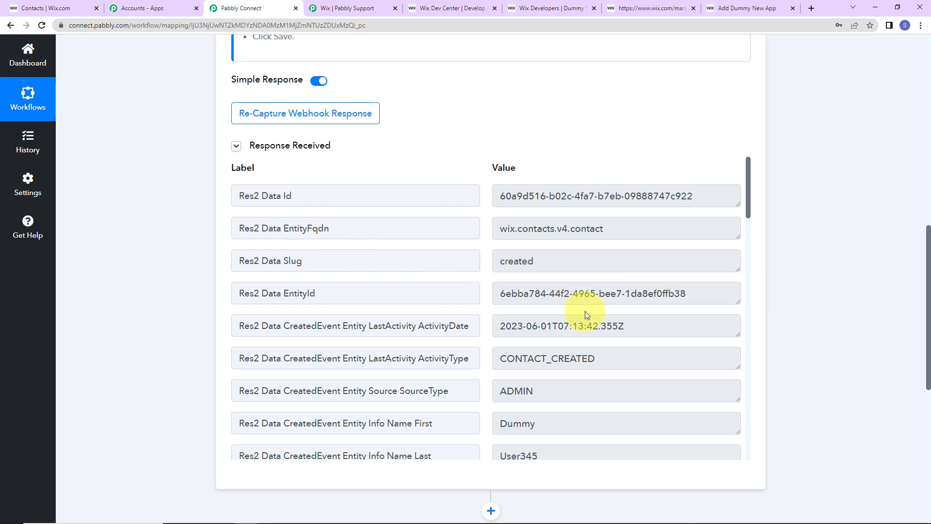
{"action": "scroll", "coordinate": [585, 311], "scroll_direction": "down", "scroll_amount": 2}
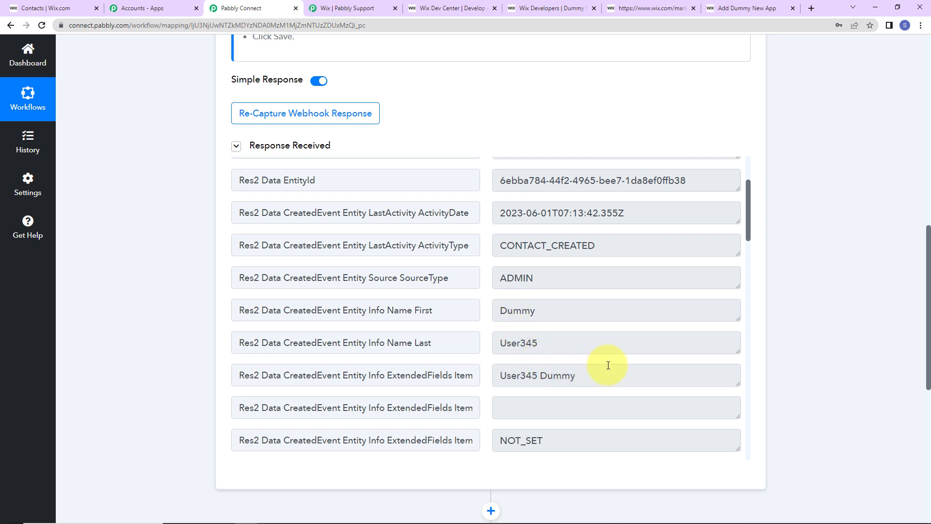
{"action": "scroll", "coordinate": [611, 362], "scroll_direction": "down", "scroll_amount": 4}
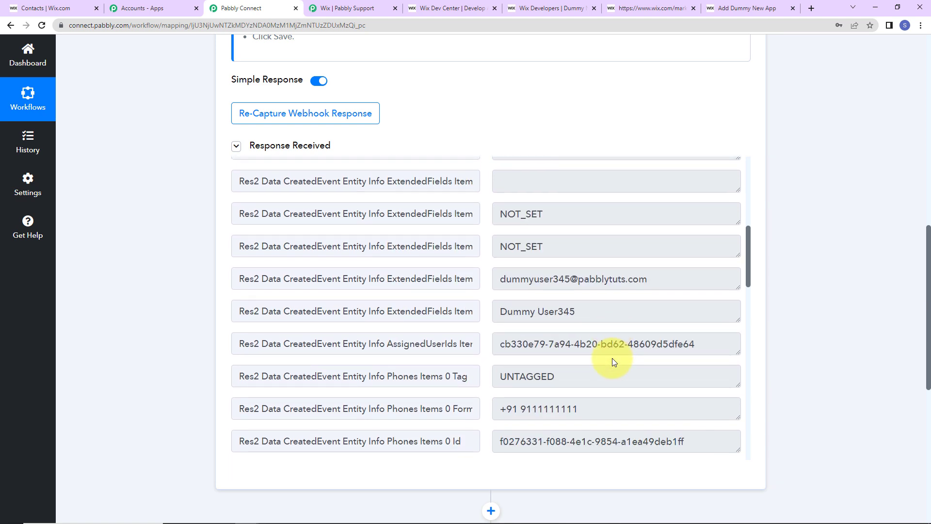
{"action": "scroll", "coordinate": [633, 322], "scroll_direction": "down", "scroll_amount": 2}
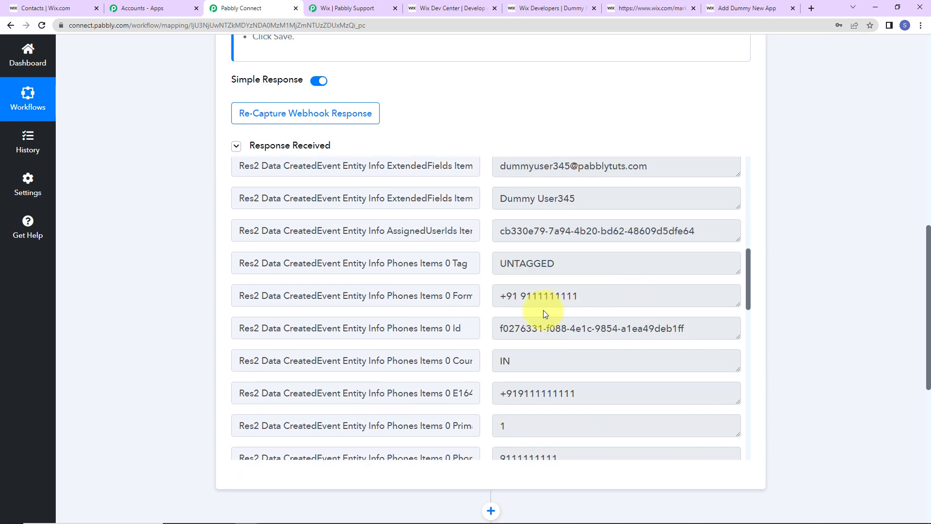
{"action": "scroll", "coordinate": [557, 267], "scroll_direction": "down", "scroll_amount": 5}
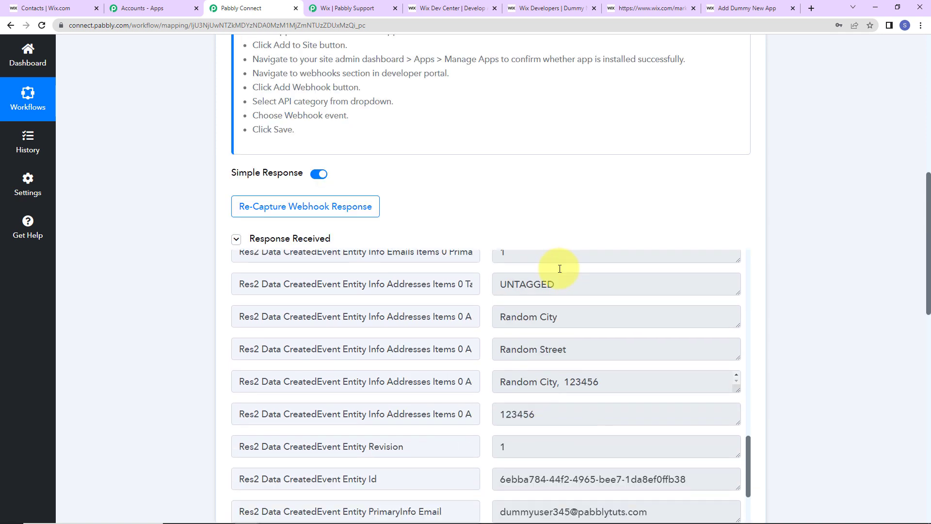
{"action": "scroll", "coordinate": [791, 371], "scroll_direction": "down", "scroll_amount": 2}
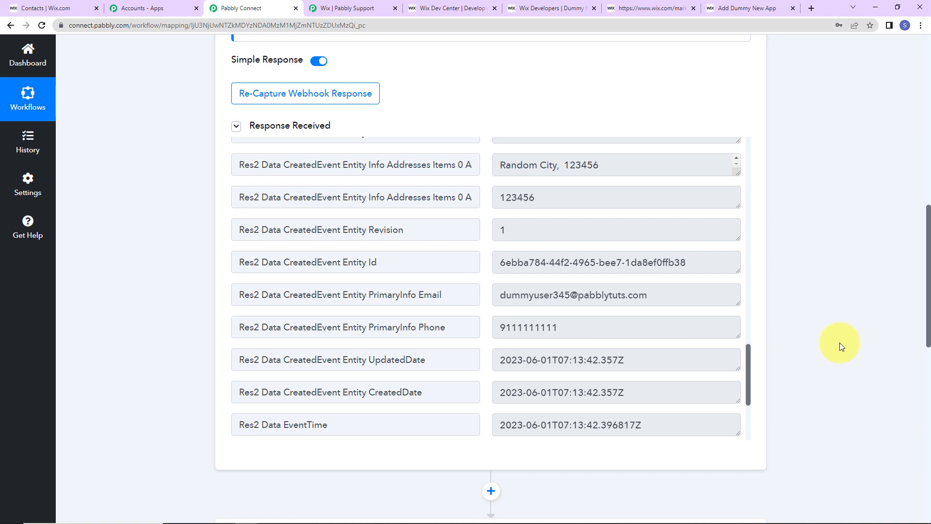
{"action": "scroll", "coordinate": [840, 345], "scroll_direction": "down", "scroll_amount": 9}
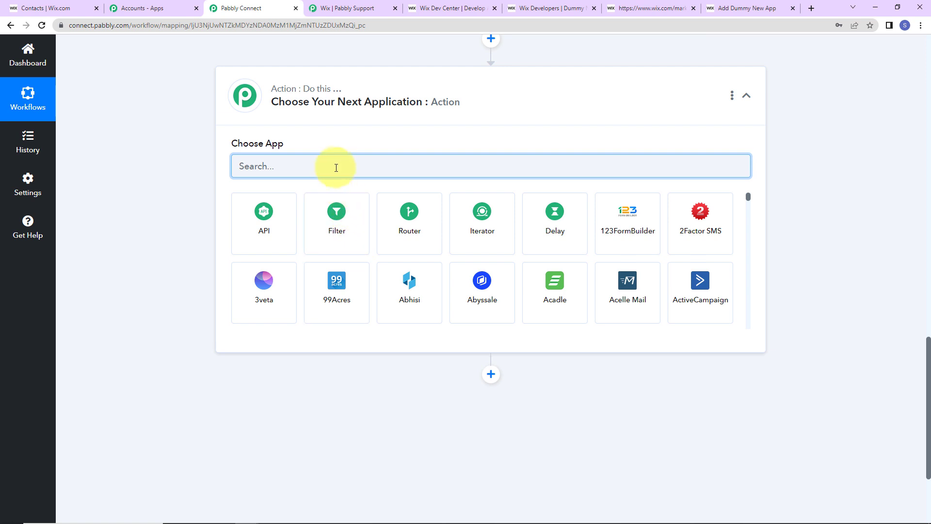
Step: Search 'conv' and choose ConvertKit with the Add Subscriber to a Form event, then start connecting
{"action": "left_click", "coordinate": [336, 163]}
{"action": "type", "text": "conv"}
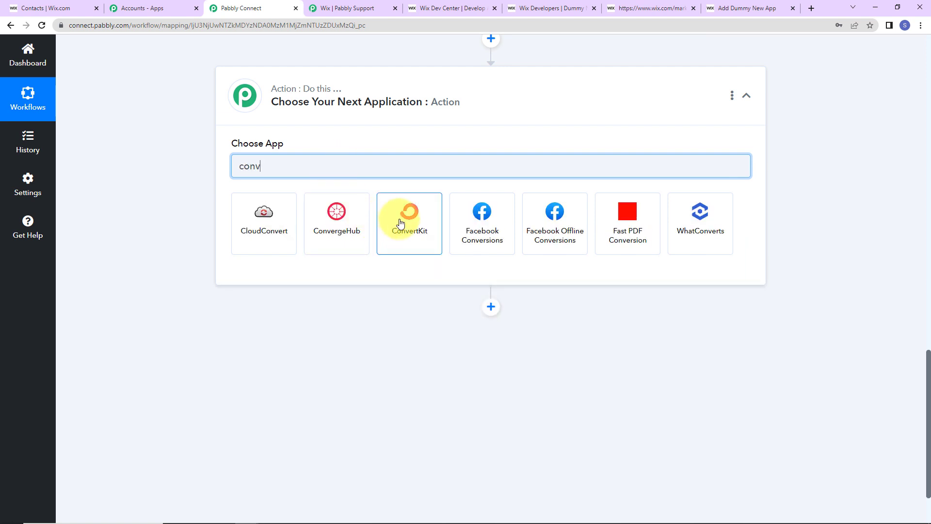
{"action": "left_click", "coordinate": [400, 221]}
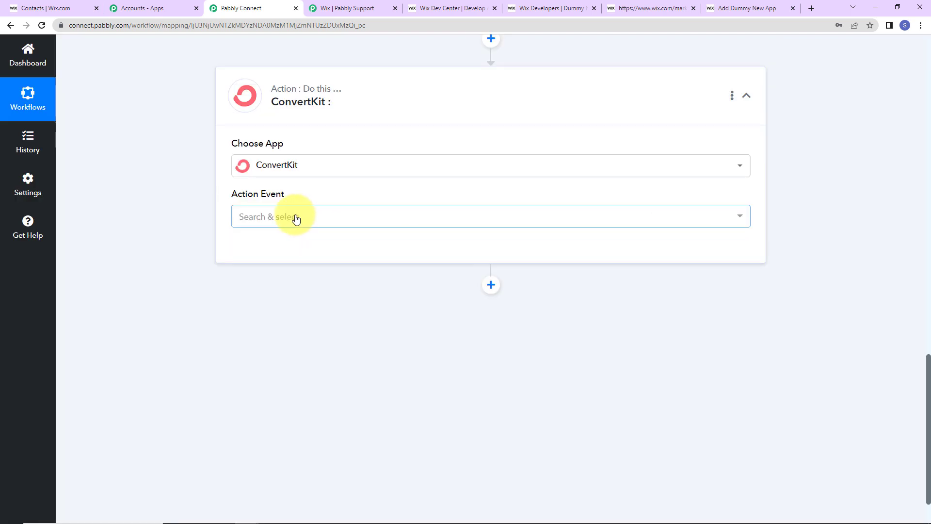
{"action": "left_click", "coordinate": [297, 218]}
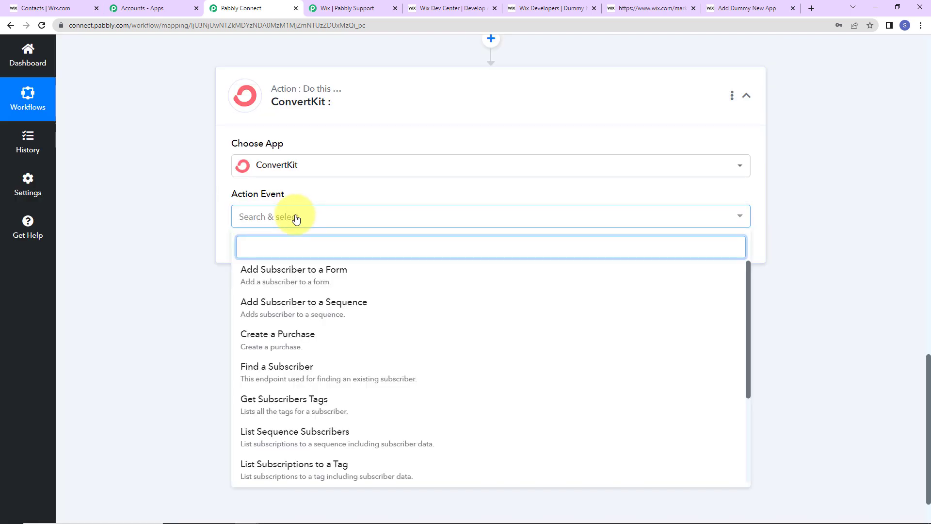
{"action": "left_click", "coordinate": [284, 270]}
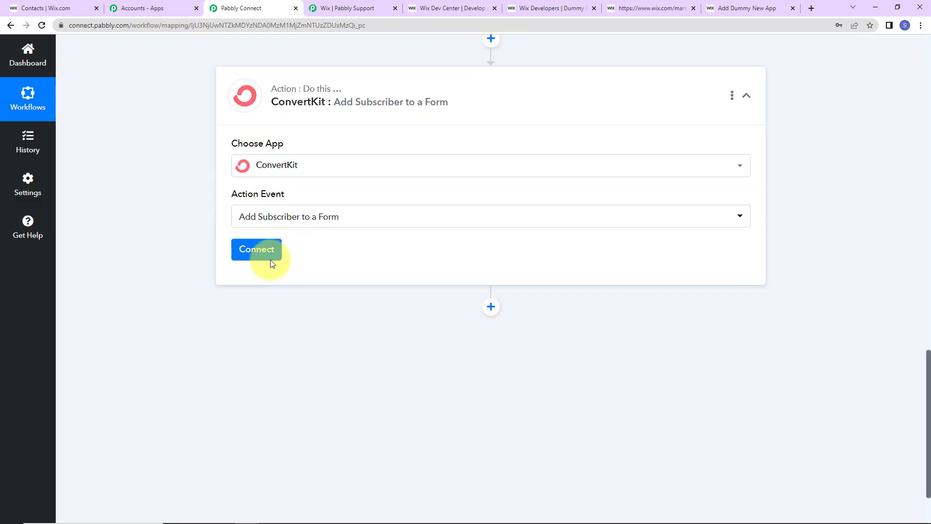
{"action": "left_click", "coordinate": [271, 260]}
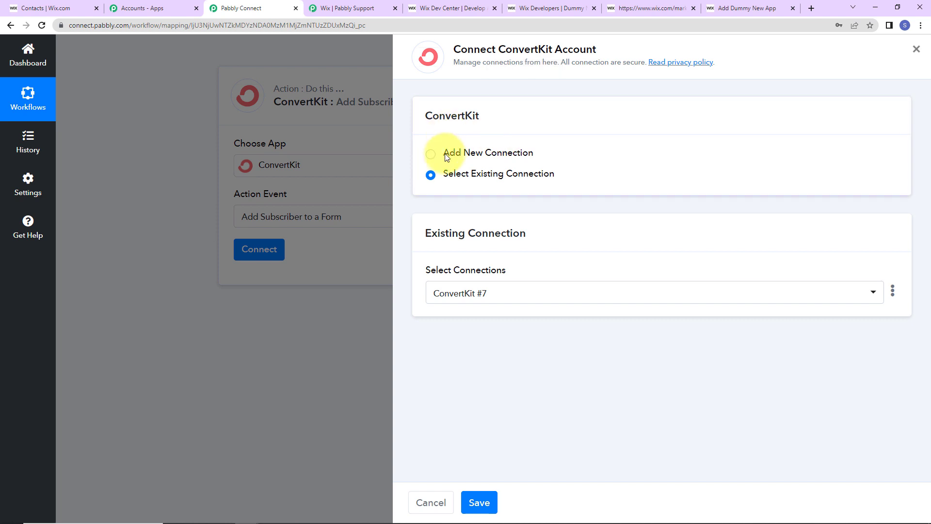
Step: Choose Add New Connection to create the ConvertKit #8 connection
{"action": "left_click", "coordinate": [430, 156]}
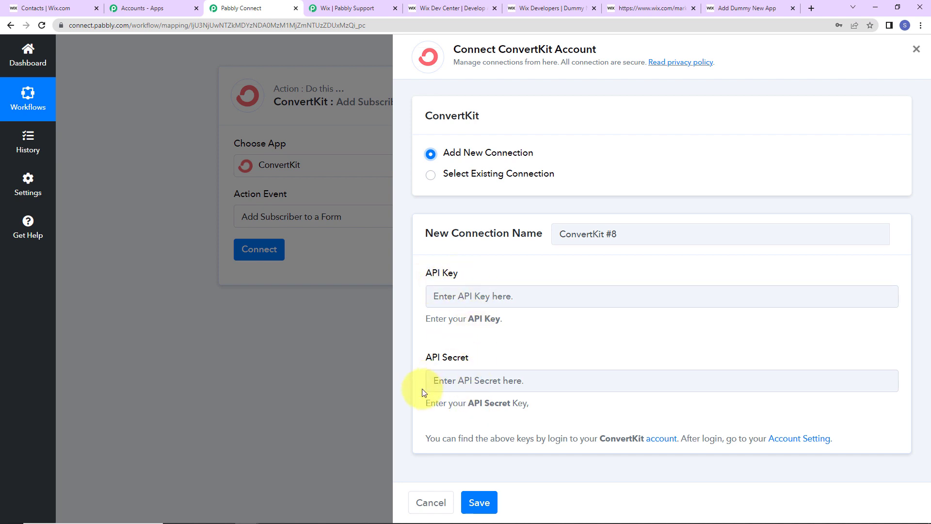
Step: Copy the API key from ConvertKit's account settings into Pabbly's API Key field
{"action": "left_click", "coordinate": [792, 439]}
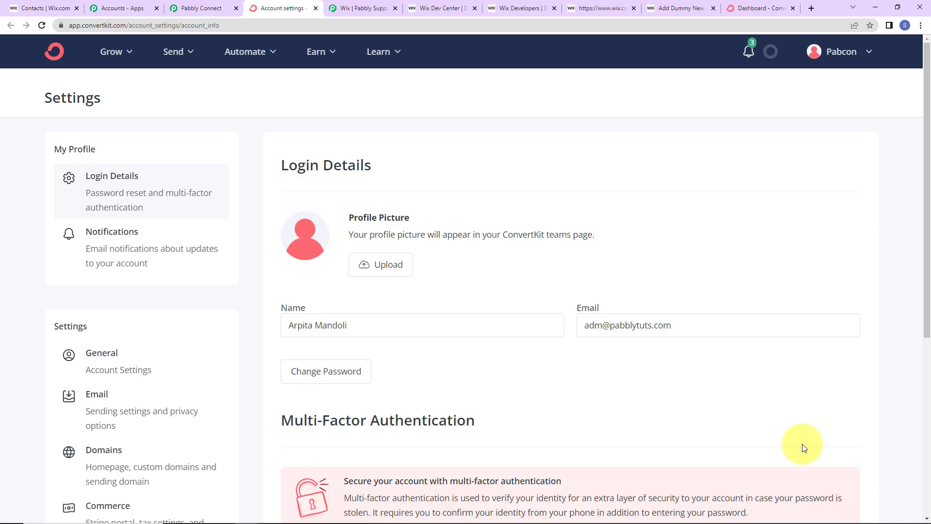
{"action": "scroll", "coordinate": [165, 323], "scroll_direction": "down", "scroll_amount": 5}
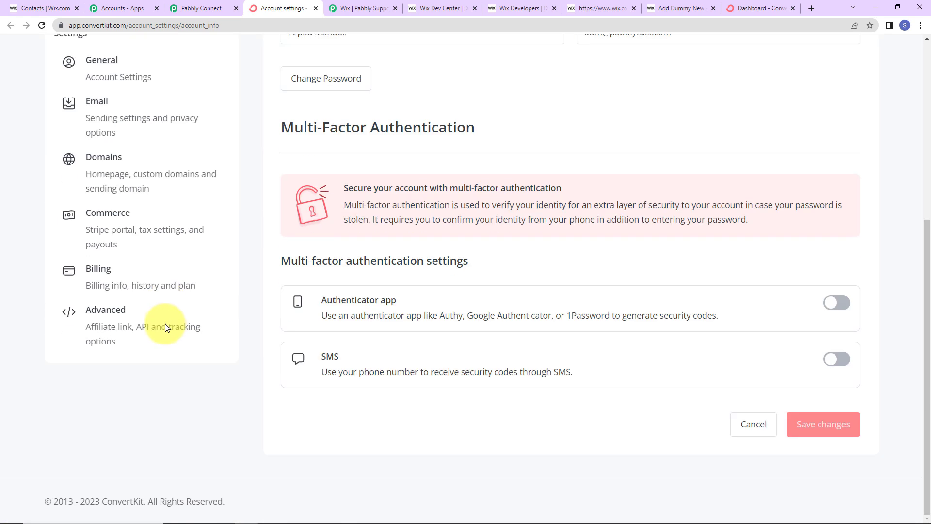
{"action": "left_click", "coordinate": [120, 318]}
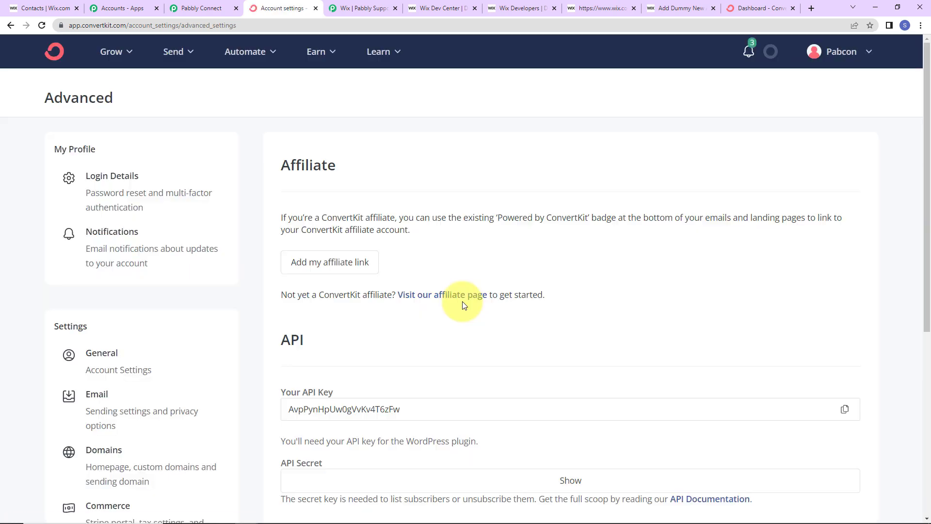
{"action": "scroll", "coordinate": [464, 358], "scroll_direction": "down", "scroll_amount": 5}
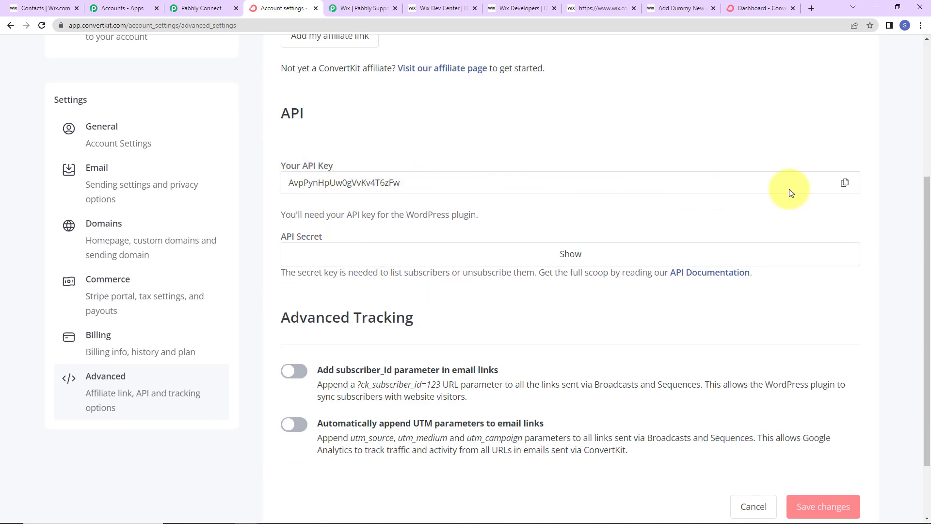
{"action": "left_click", "coordinate": [845, 182]}
{"action": "left_click", "coordinate": [192, 8]}
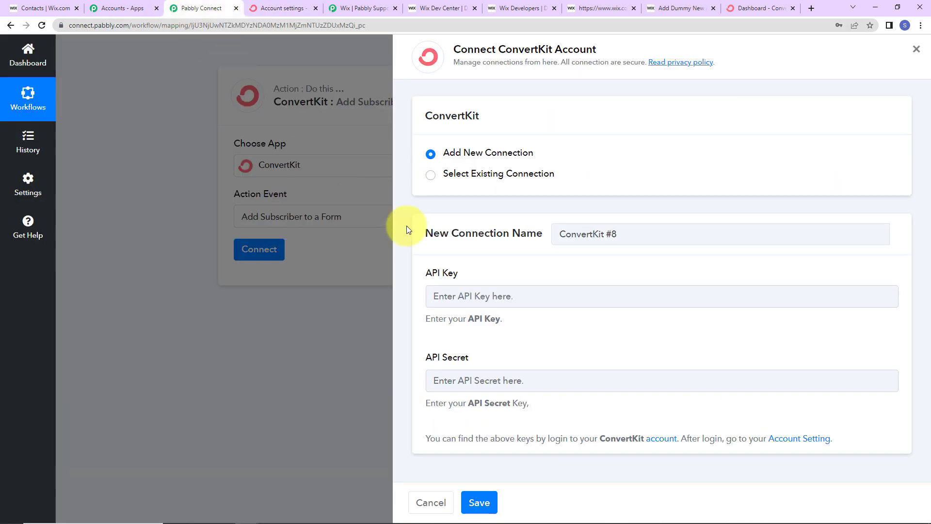
{"action": "left_click", "coordinate": [447, 295]}
{"action": "key", "text": "ctrl+v"}
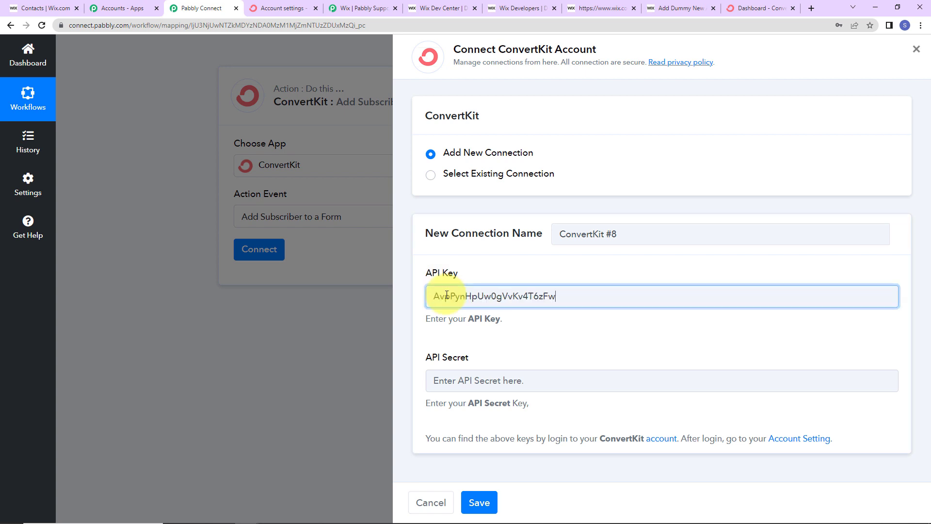
Step: Paste the revealed ConvertKit API secret into Pabbly, save the connection, and return to ConvertKit
{"action": "left_click", "coordinate": [284, 9]}
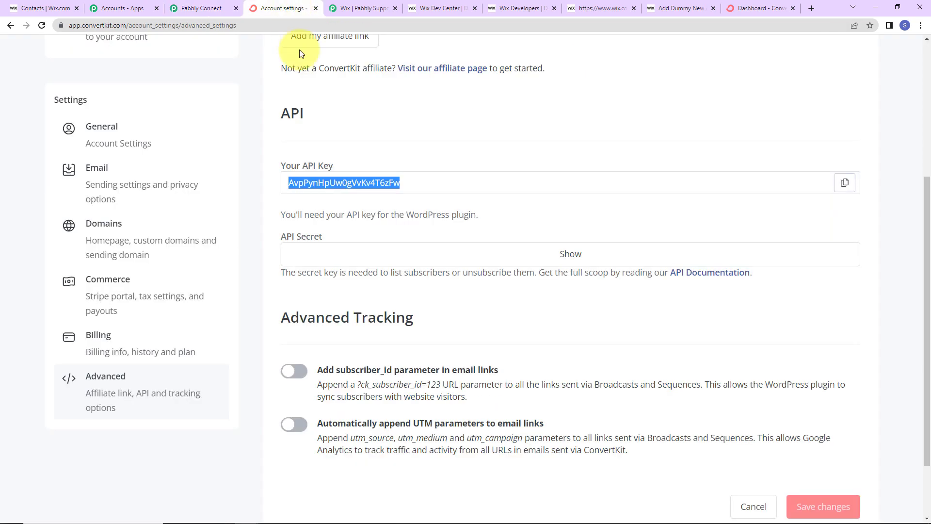
{"action": "left_click", "coordinate": [590, 248]}
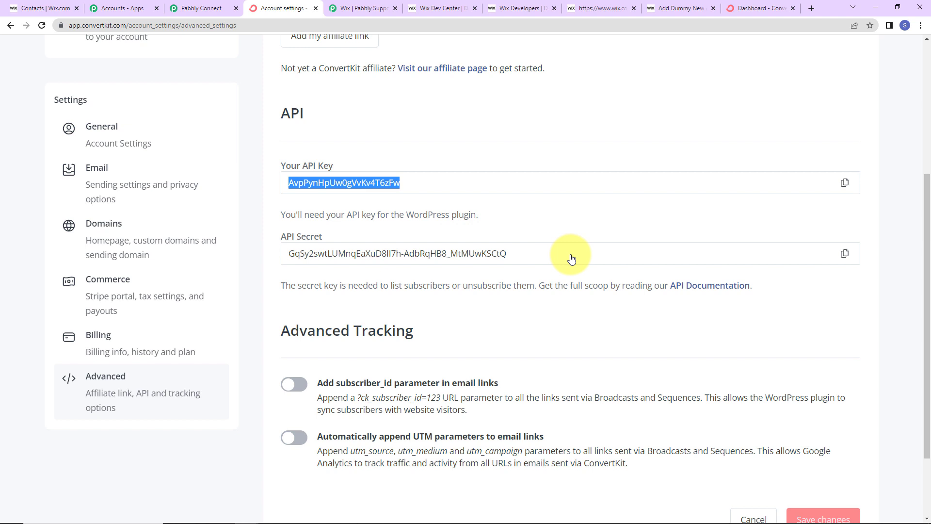
{"action": "left_click", "coordinate": [845, 254]}
{"action": "left_click", "coordinate": [212, 4]}
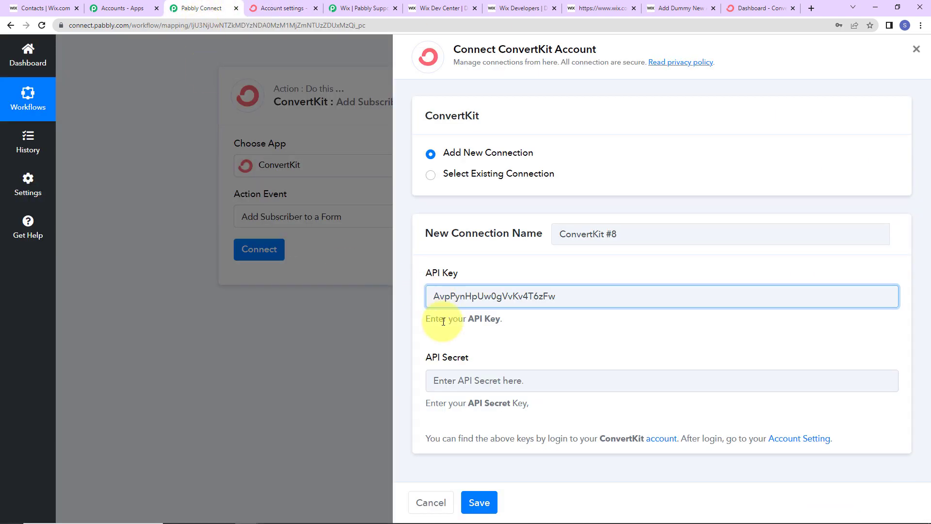
{"action": "left_click", "coordinate": [443, 373]}
{"action": "key", "text": "ctrl+v"}
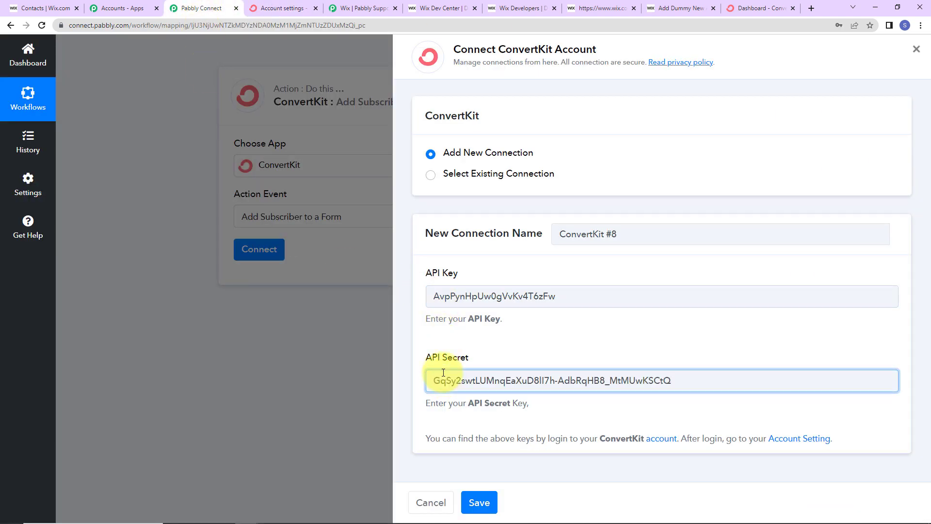
{"action": "left_click", "coordinate": [481, 504]}
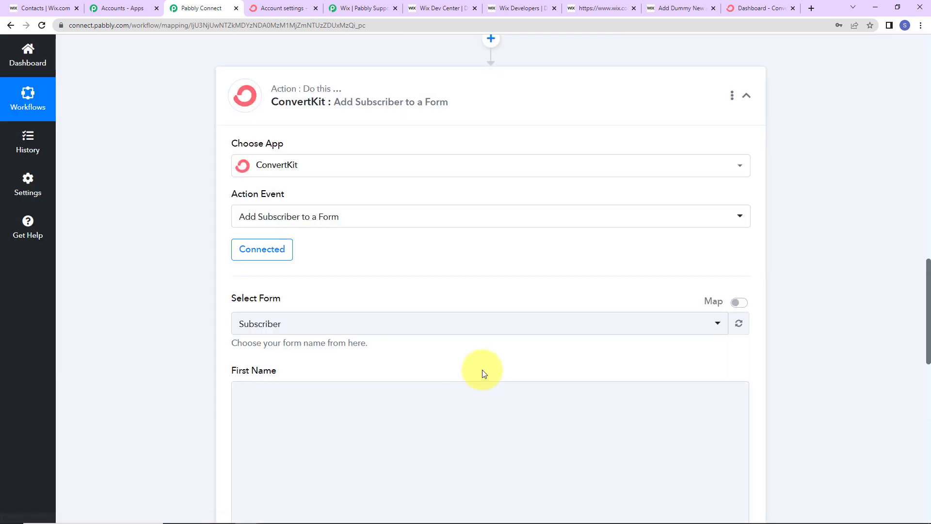
{"action": "scroll", "coordinate": [482, 374], "scroll_direction": "down", "scroll_amount": 5}
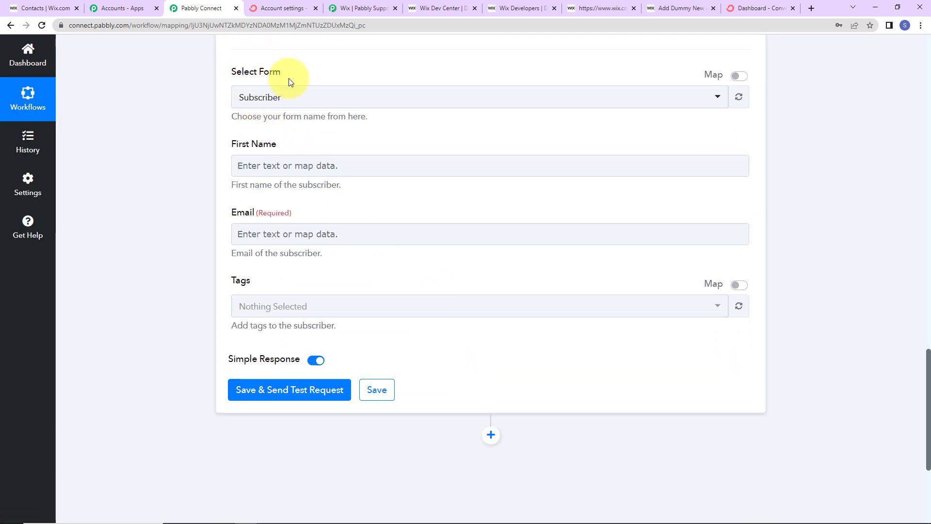
{"action": "left_click", "coordinate": [753, 8]}
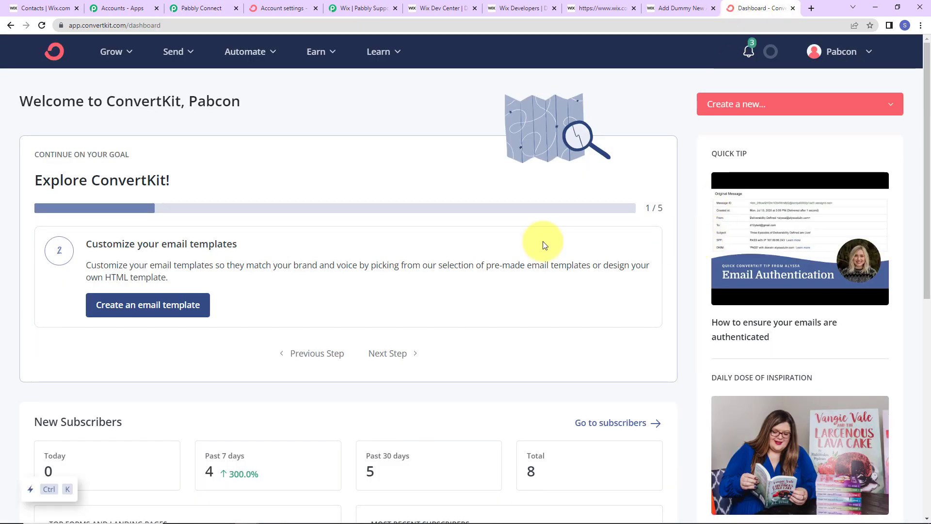
Step: Review the Subscriber form under ConvertKit's Grow > Landing Pages & Forms, then go back to Pabbly
{"action": "left_click", "coordinate": [117, 60]}
{"action": "left_click", "coordinate": [158, 197]}
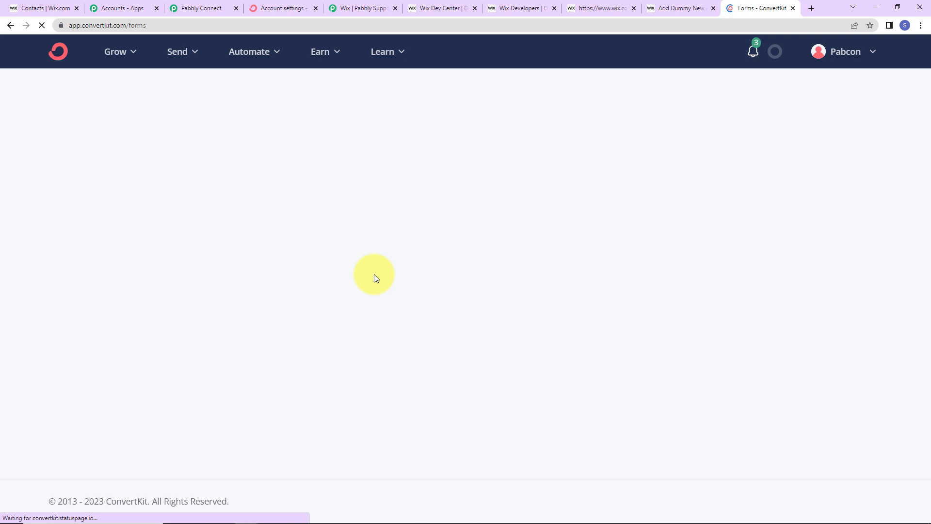
{"action": "scroll", "coordinate": [374, 275], "scroll_direction": "down", "scroll_amount": 5}
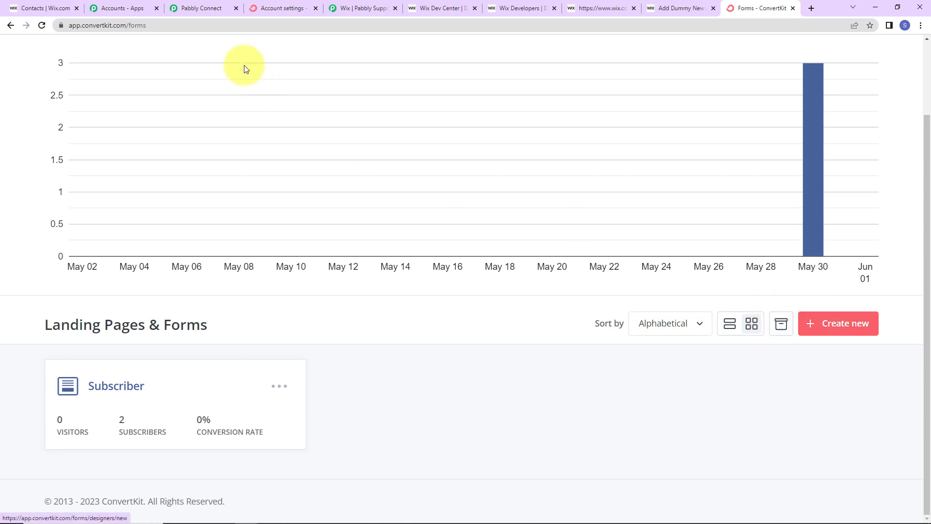
{"action": "left_click", "coordinate": [205, 8]}
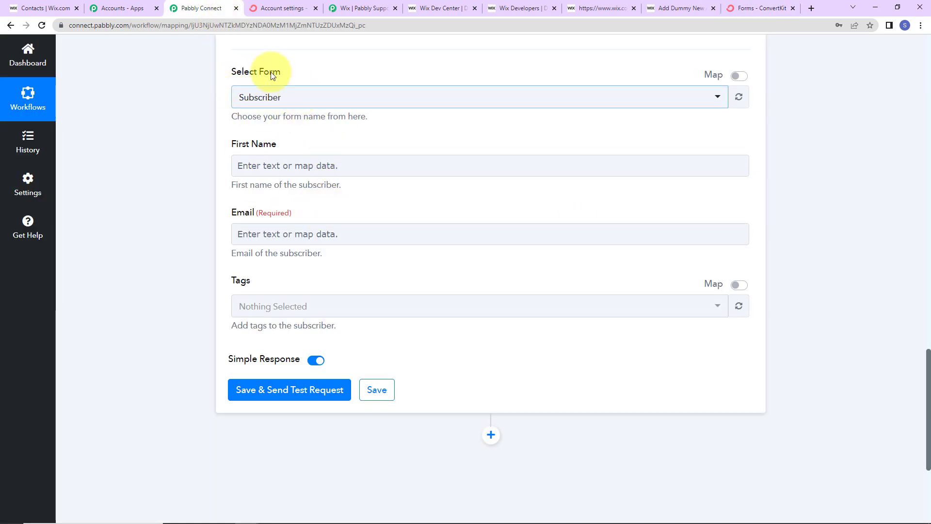
Step: Map First Name to Wix's Info Name First and Email to Wix's PrimaryInfo Email
{"action": "left_click", "coordinate": [311, 167]}
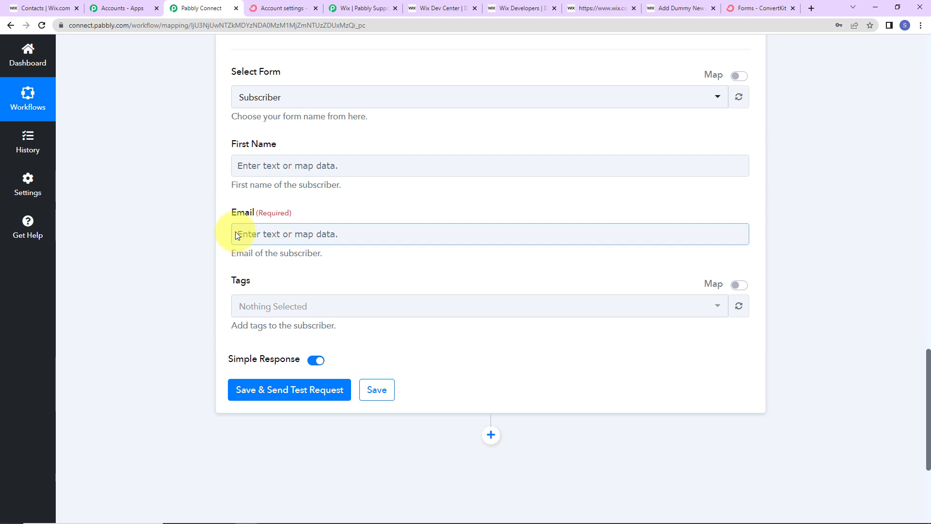
{"action": "left_click", "coordinate": [269, 171]}
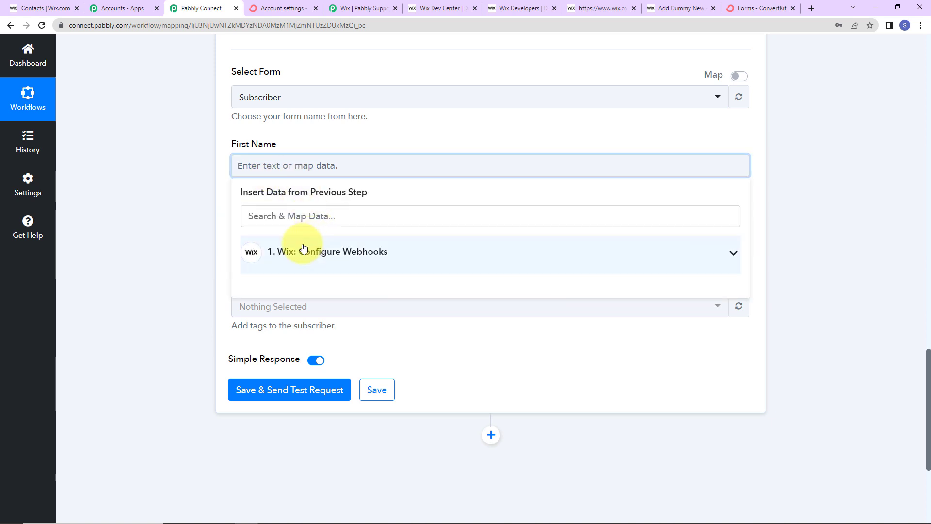
{"action": "left_click", "coordinate": [304, 249]}
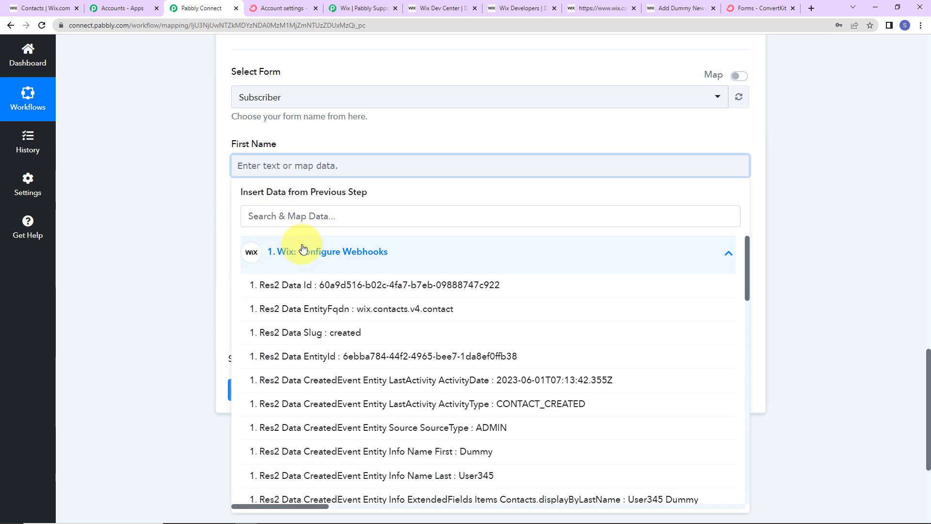
{"action": "left_click", "coordinate": [365, 450]}
{"action": "left_click", "coordinate": [196, 275]}
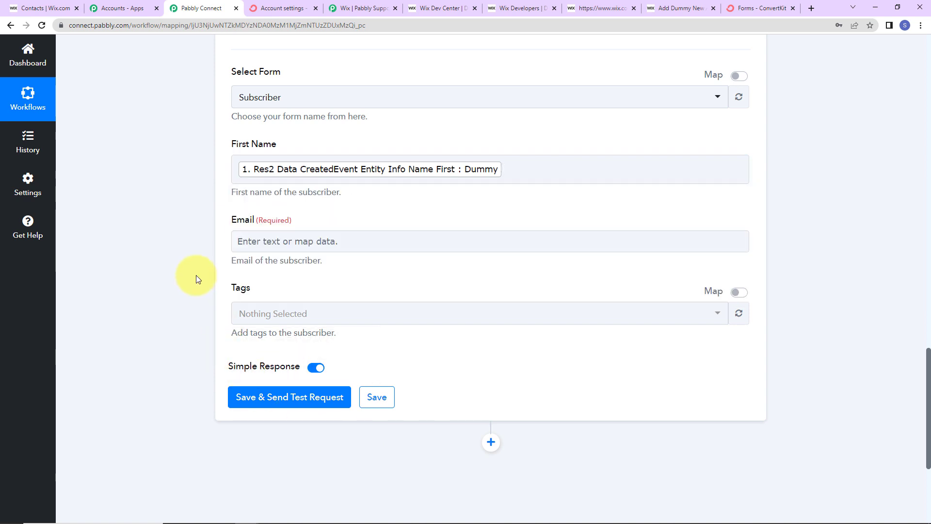
{"action": "left_click", "coordinate": [251, 235]}
{"action": "left_click", "coordinate": [301, 326]}
{"action": "left_click", "coordinate": [298, 290]}
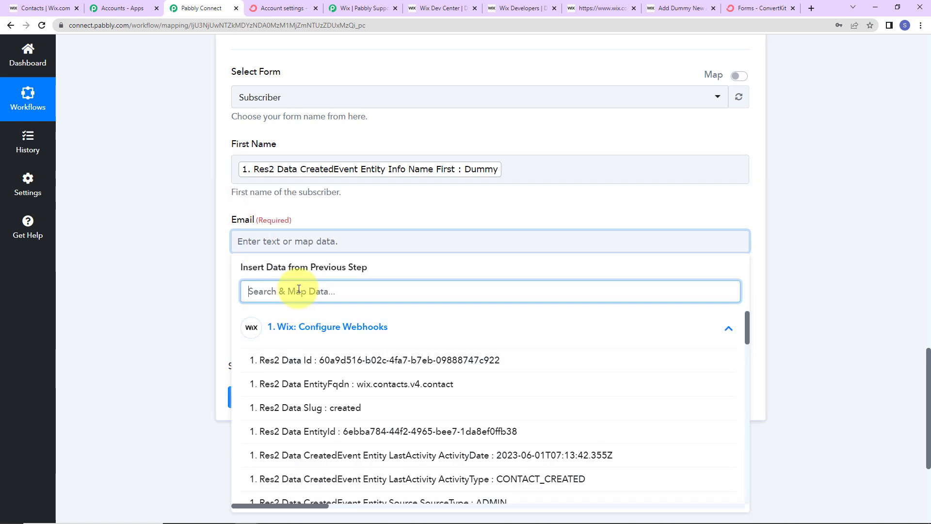
{"action": "type", "text": "@"}
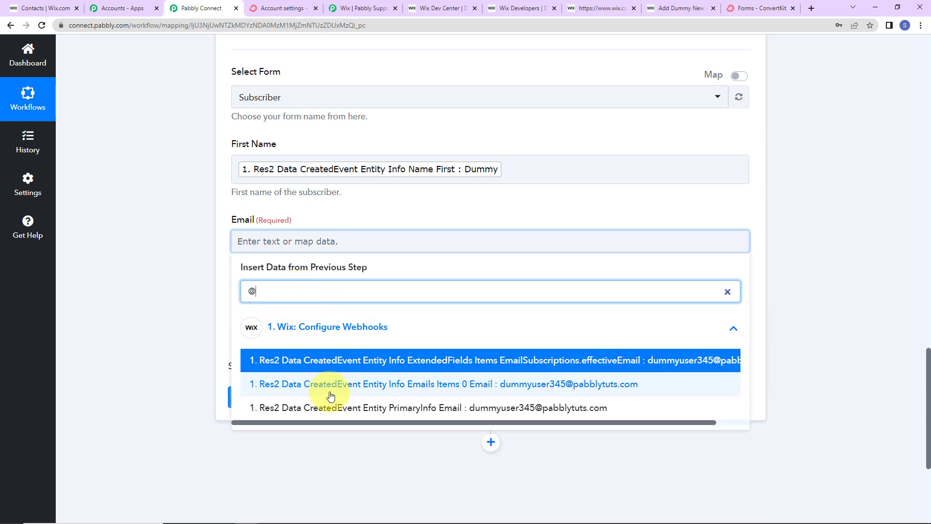
{"action": "left_click", "coordinate": [333, 407]}
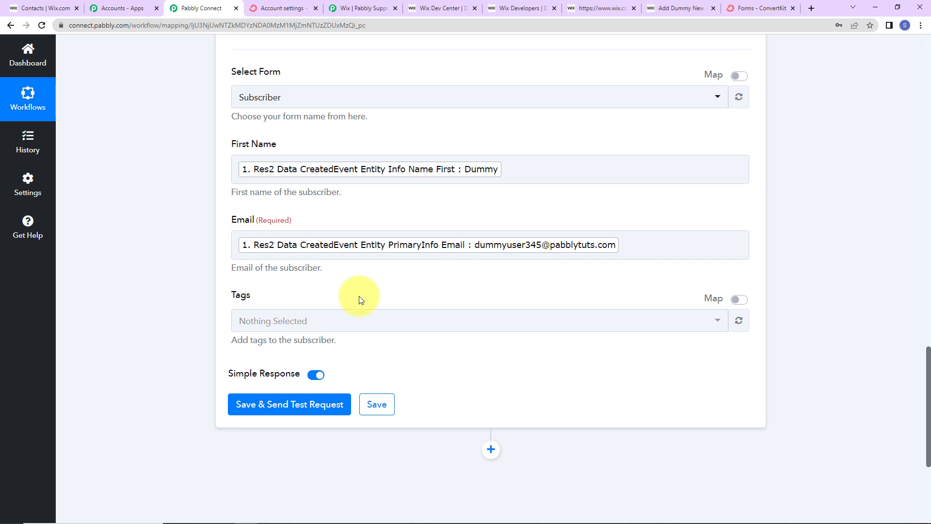
Step: Add the General tag, then save and send a test request, reviewing the returned subscription details
{"action": "scroll", "coordinate": [358, 301], "scroll_direction": "down", "scroll_amount": 2}
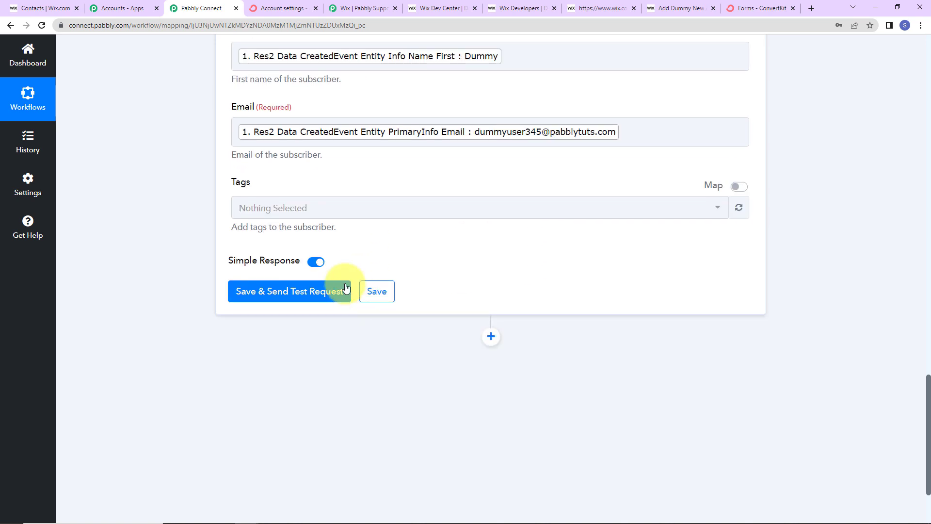
{"action": "left_click", "coordinate": [309, 212]}
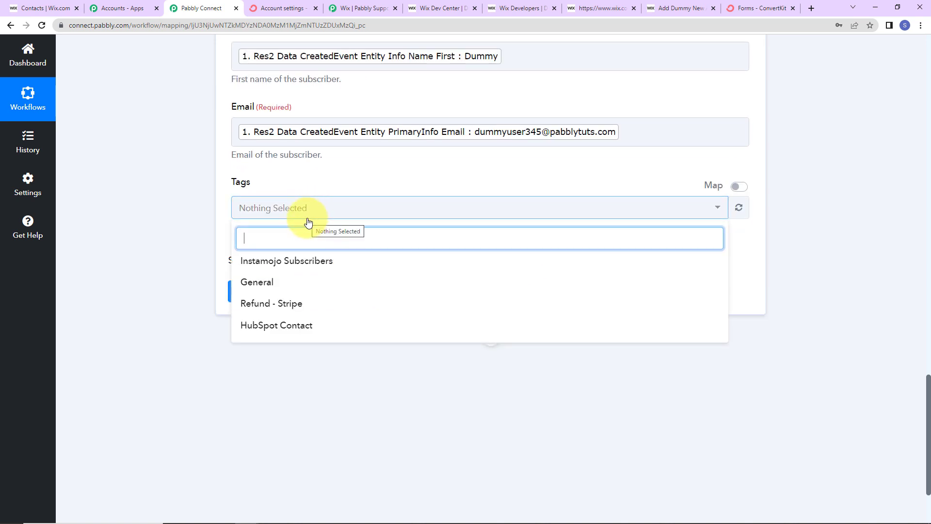
{"action": "left_click", "coordinate": [281, 282]}
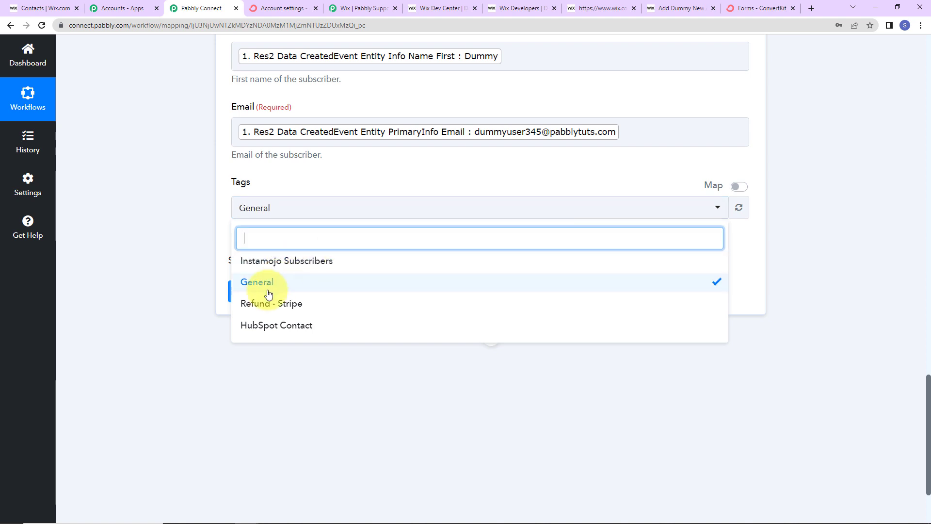
{"action": "left_click", "coordinate": [278, 296]}
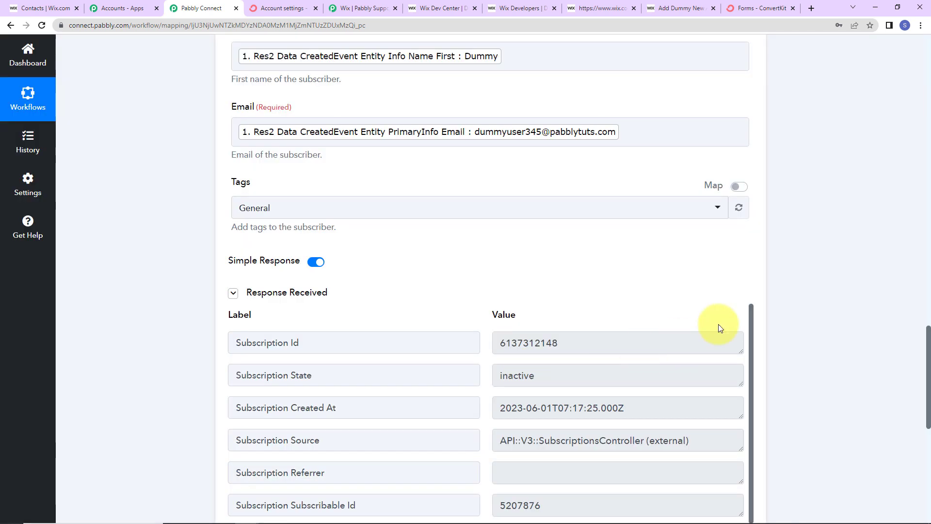
{"action": "scroll", "coordinate": [806, 280], "scroll_direction": "down", "scroll_amount": 2}
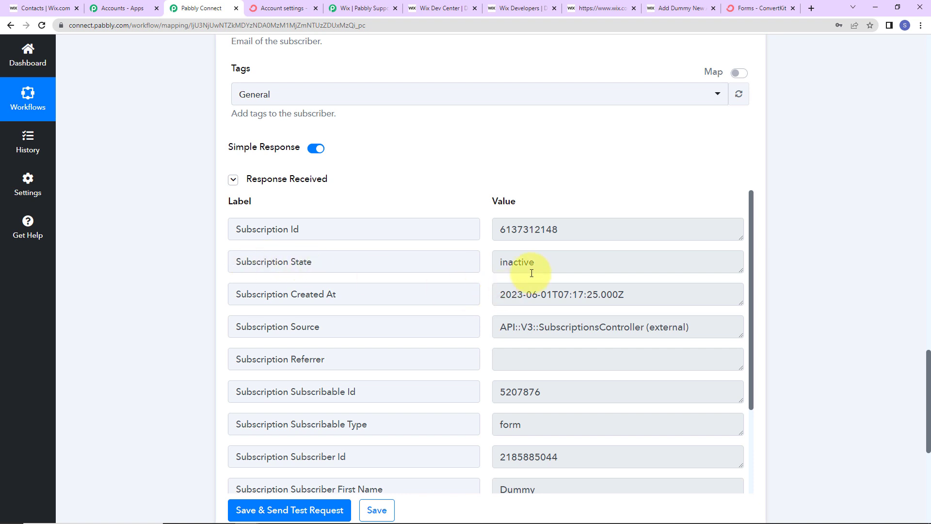
Step: Open ConvertKit's Grow > Subscribers filtered to Unconfirmed Subscribers, showing Dummy dated Jun 01, 2023
{"action": "left_click", "coordinate": [771, 8]}
{"action": "scroll", "coordinate": [319, 282], "scroll_direction": "up", "scroll_amount": 3}
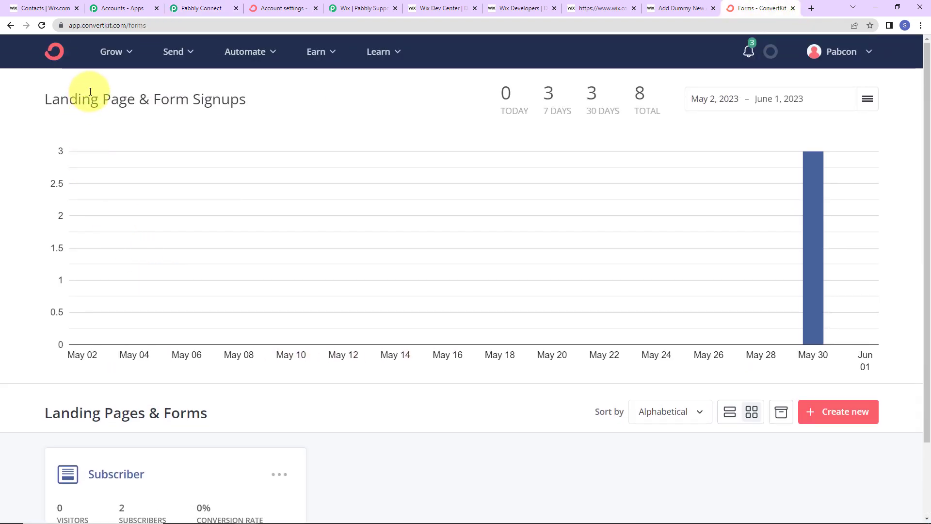
{"action": "left_click", "coordinate": [111, 52]}
{"action": "left_click", "coordinate": [142, 103]}
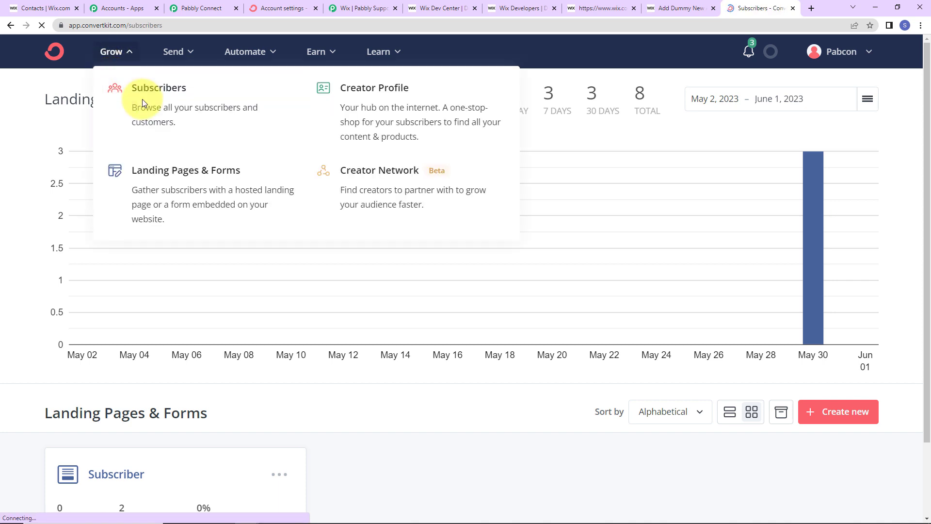
{"action": "scroll", "coordinate": [109, 252], "scroll_direction": "down", "scroll_amount": 5}
{"action": "left_click", "coordinate": [111, 185]}
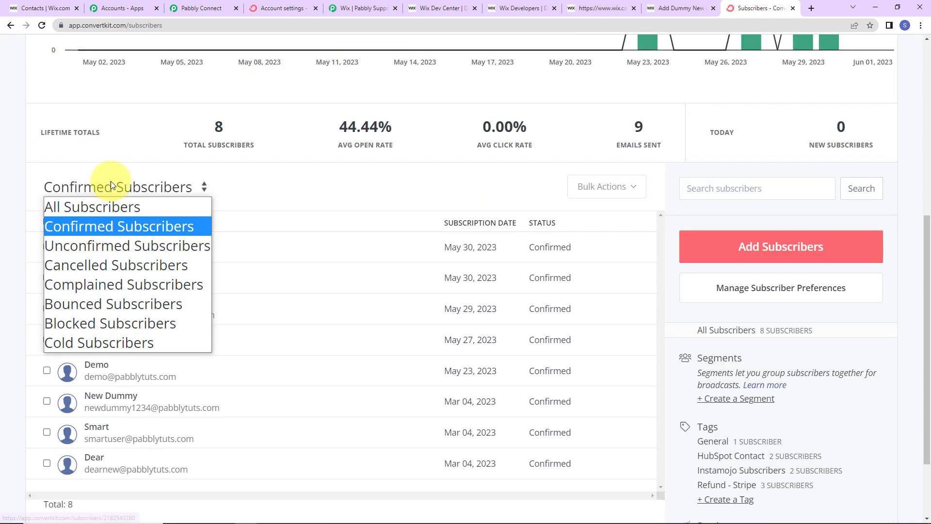
{"action": "left_click", "coordinate": [100, 246]}
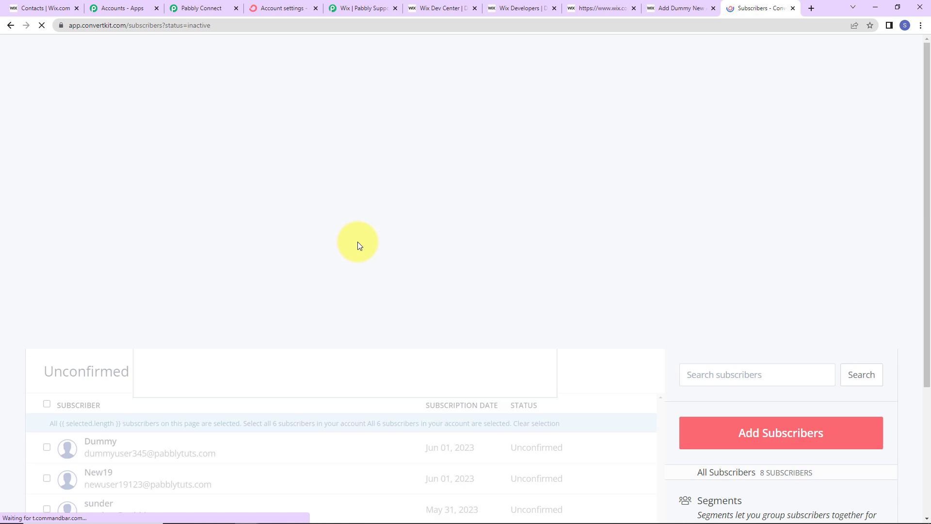
{"action": "scroll", "coordinate": [358, 241], "scroll_direction": "down", "scroll_amount": 5}
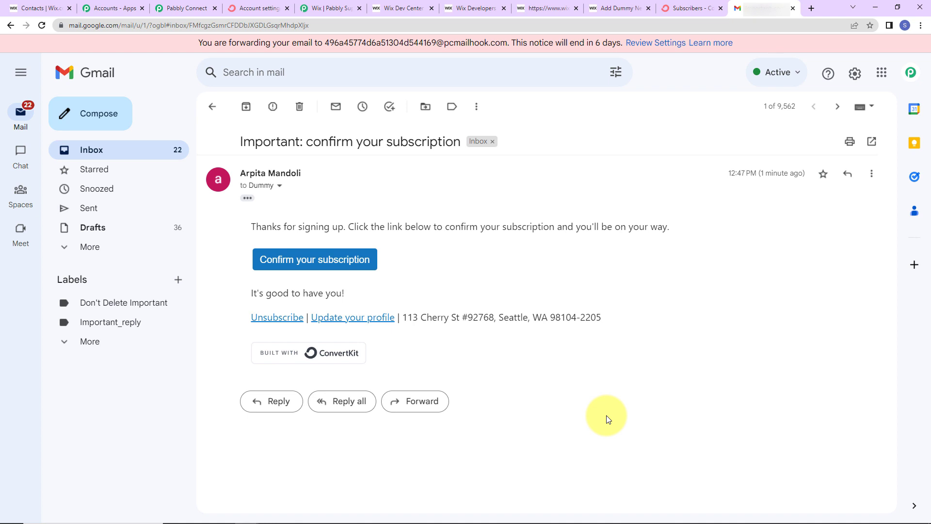
Step: Confirm the subscription via the Gmail email and verify Dummy under ConvertKit's Confirmed Subscribers (total 9)
{"action": "left_click", "coordinate": [320, 259]}
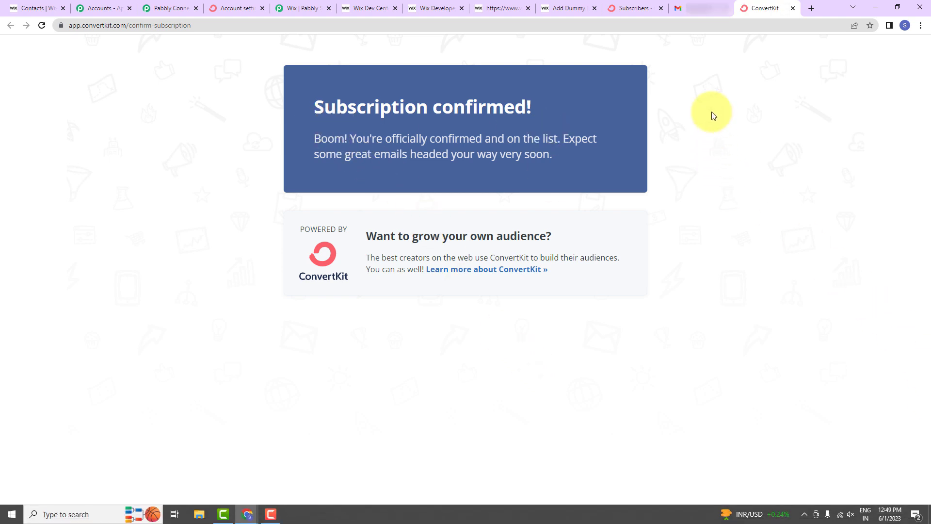
{"action": "left_click", "coordinate": [628, 6]}
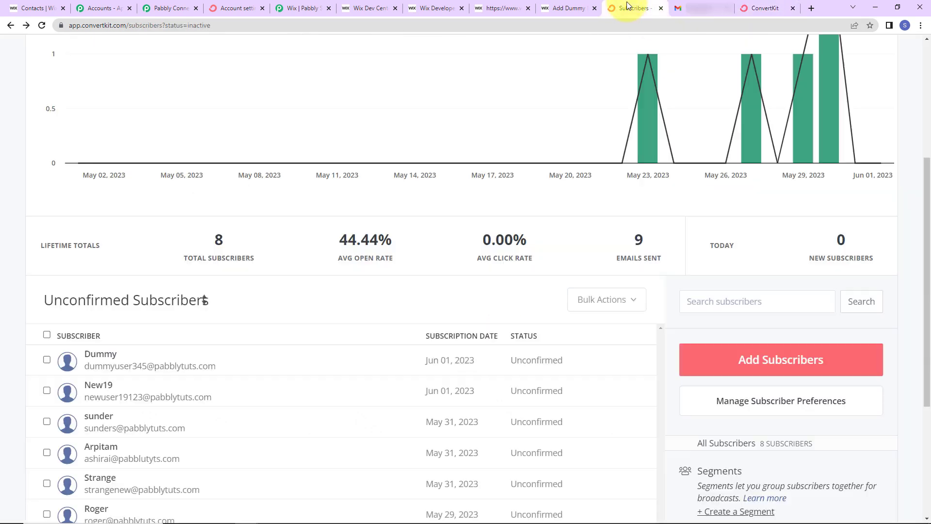
{"action": "left_click", "coordinate": [92, 299]}
{"action": "left_click", "coordinate": [94, 337]}
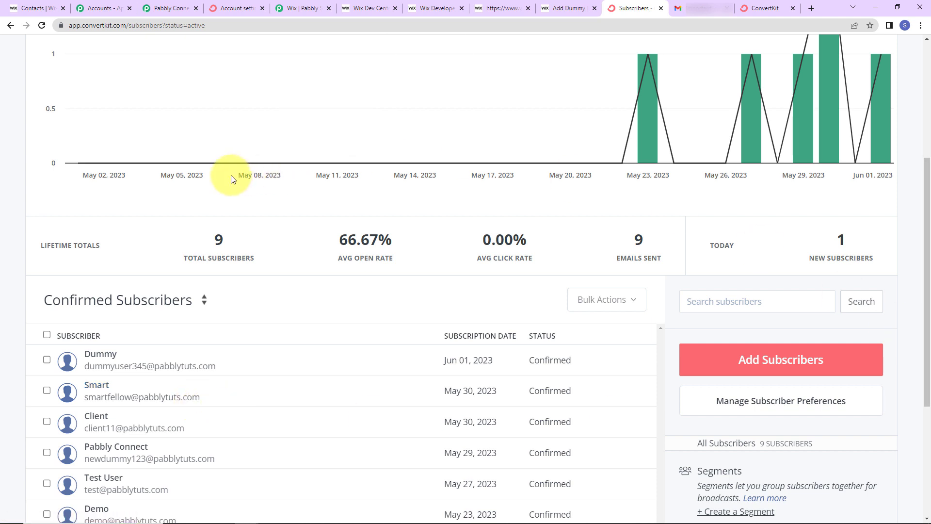
{"action": "left_click", "coordinate": [34, 8]}
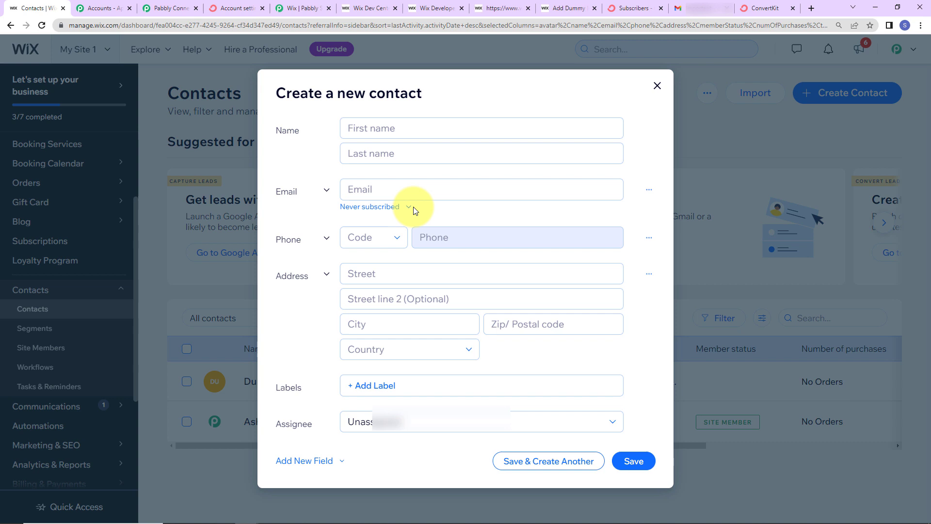
Step: Start a new Wix contact and enter the contact's first name, last name and e-mail
{"action": "left_click", "coordinate": [405, 127]}
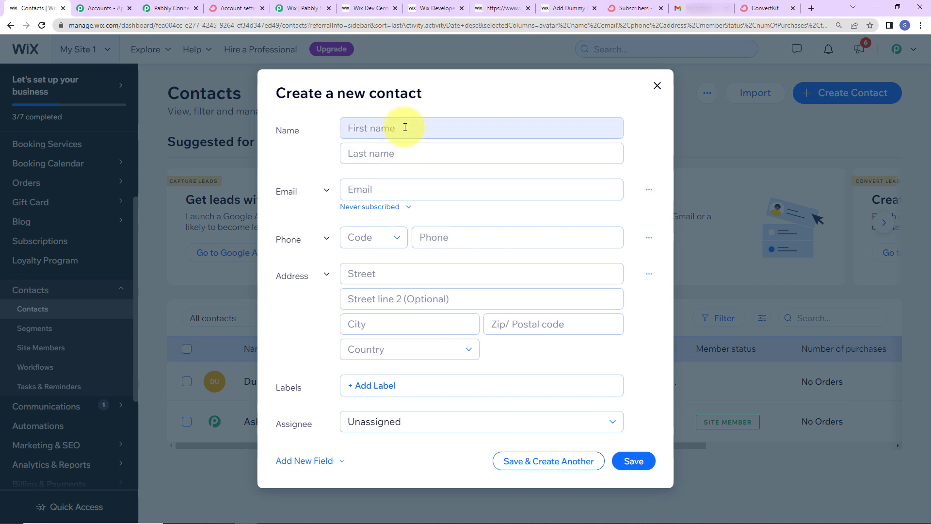
{"action": "type", "text": "Smart"}
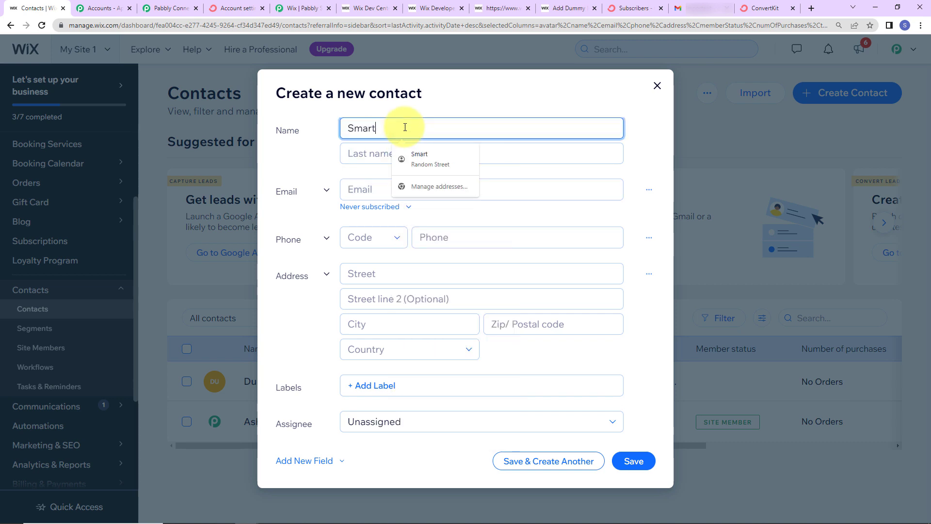
{"action": "key", "text": "Tab"}
{"action": "type", "text": "New"}
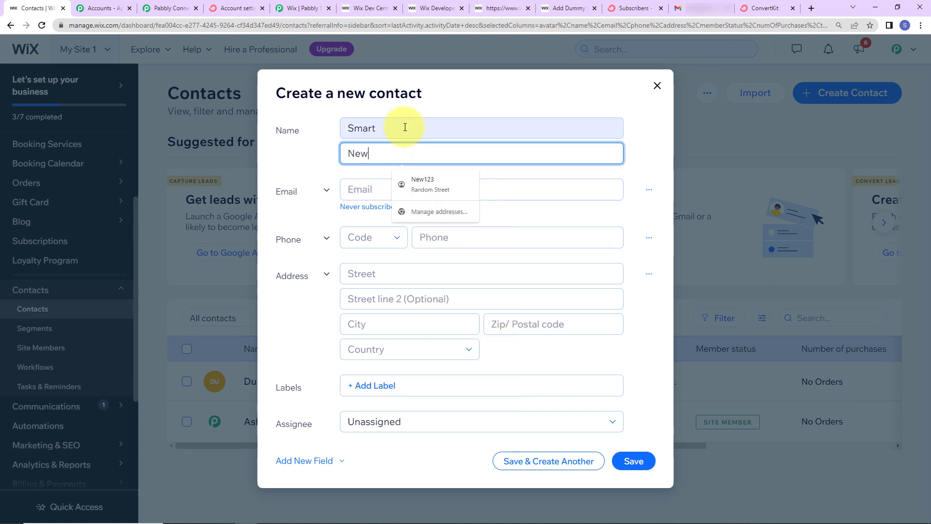
{"action": "key", "text": "Tab"}
{"action": "key", "text": "Tab"}
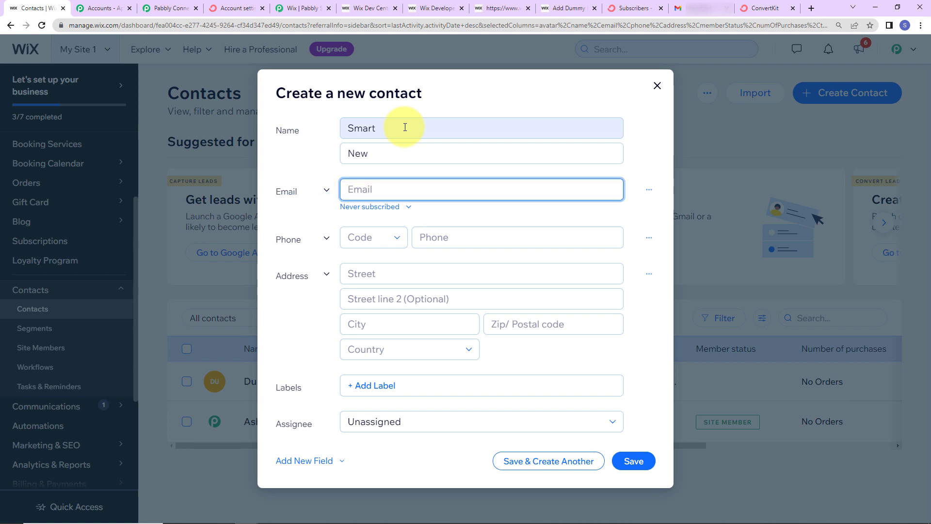
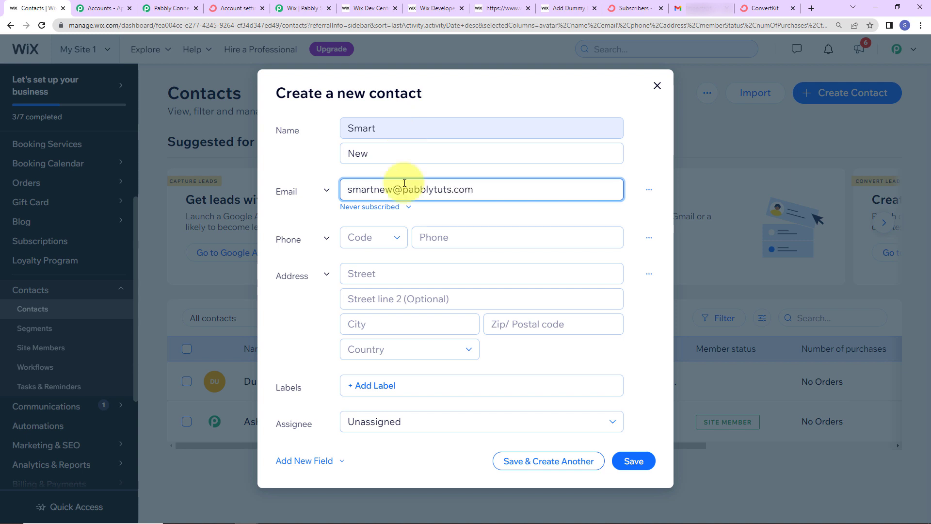
Step: Choose the IN +91 code, fill the phone and Random Street address, and drop the phone's leading 0
{"action": "left_click", "coordinate": [381, 245]}
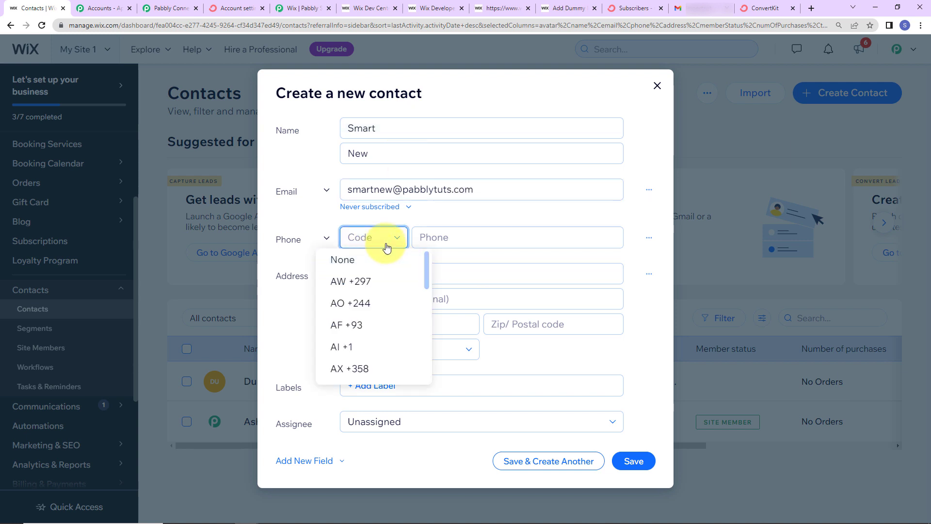
{"action": "scroll", "coordinate": [371, 339], "scroll_direction": "down", "scroll_amount": 20}
{"action": "left_click", "coordinate": [347, 306]}
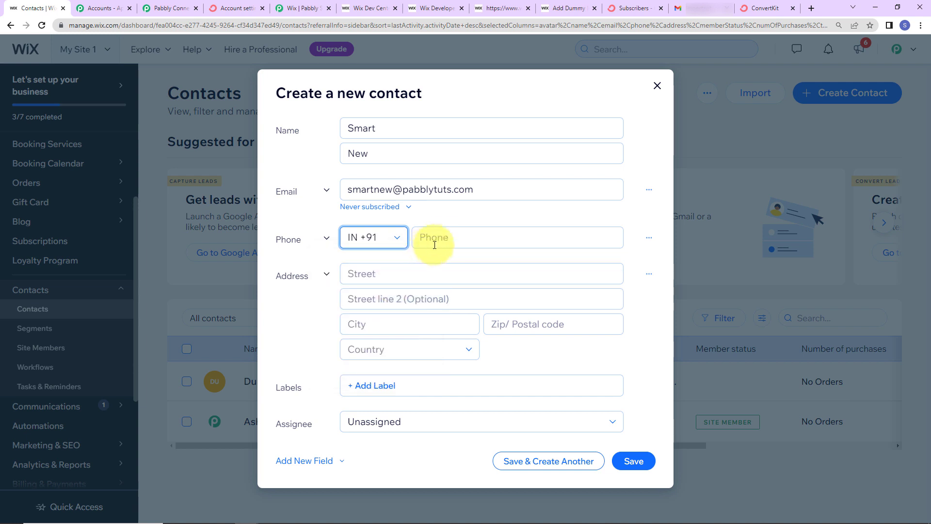
{"action": "left_click", "coordinate": [437, 241]}
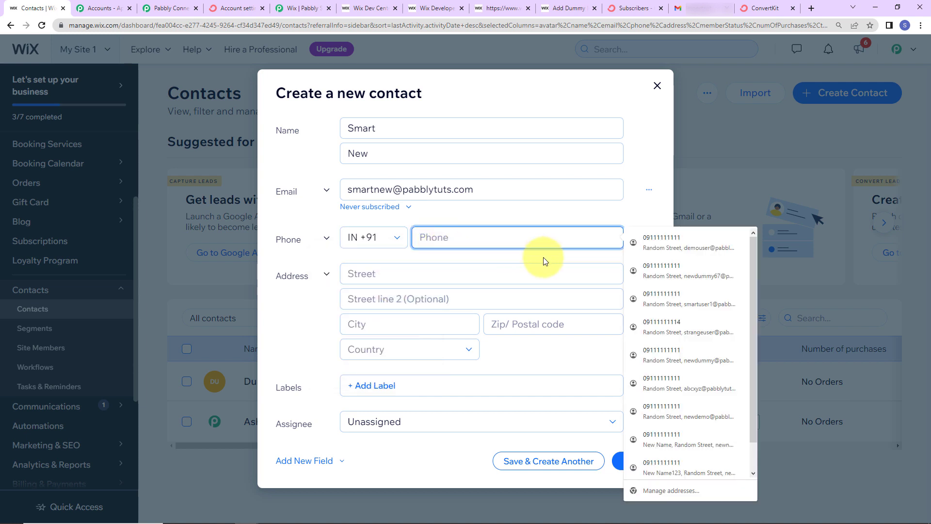
{"action": "left_click", "coordinate": [660, 243]}
{"action": "left_click_drag", "start_coordinate": [478, 238], "coordinate": [424, 237]}
{"action": "left_click", "coordinate": [425, 237]}
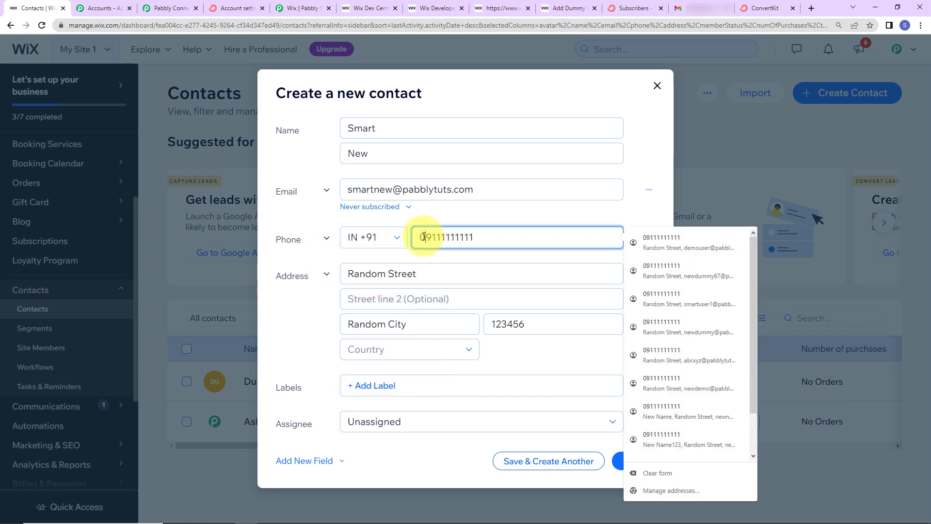
{"action": "key", "text": "BackSpace"}
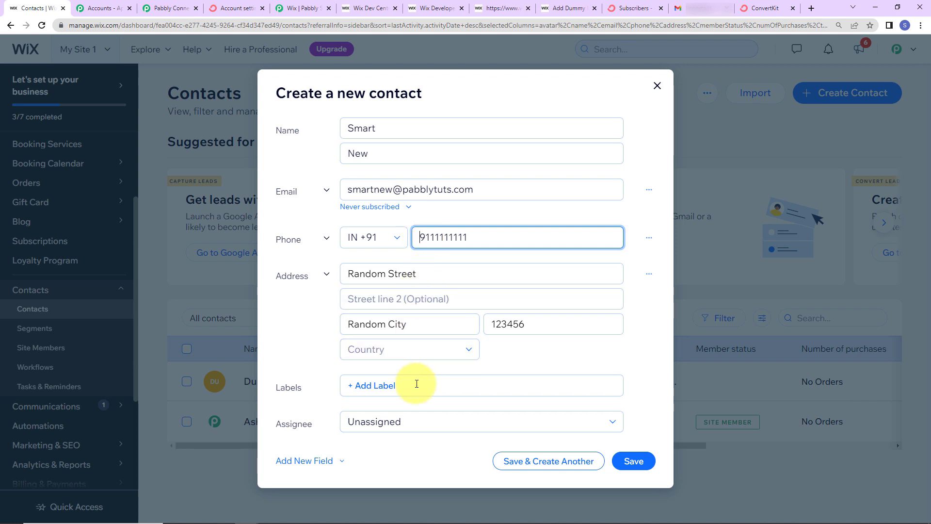
Step: Apply the Contact label, assign the contact to yourself, and save it
{"action": "left_click", "coordinate": [416, 384]}
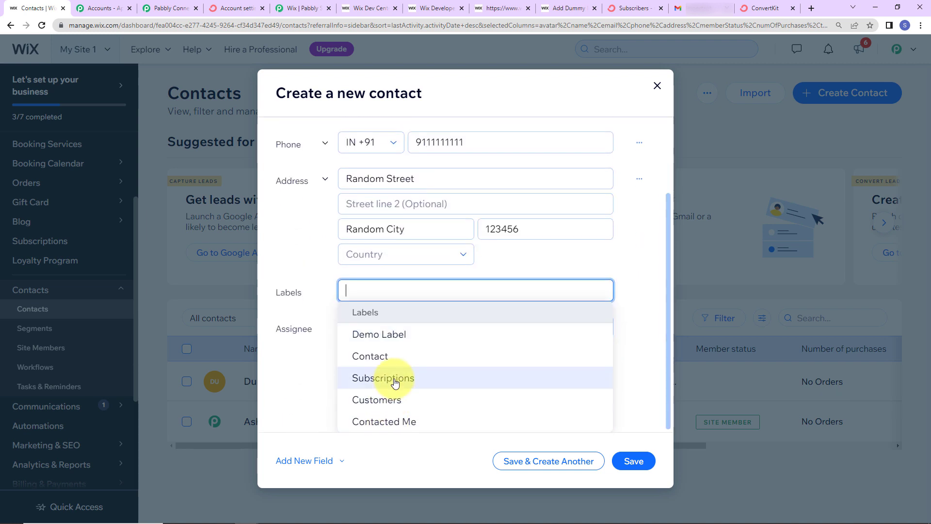
{"action": "left_click", "coordinate": [391, 359]}
{"action": "left_click", "coordinate": [306, 386]}
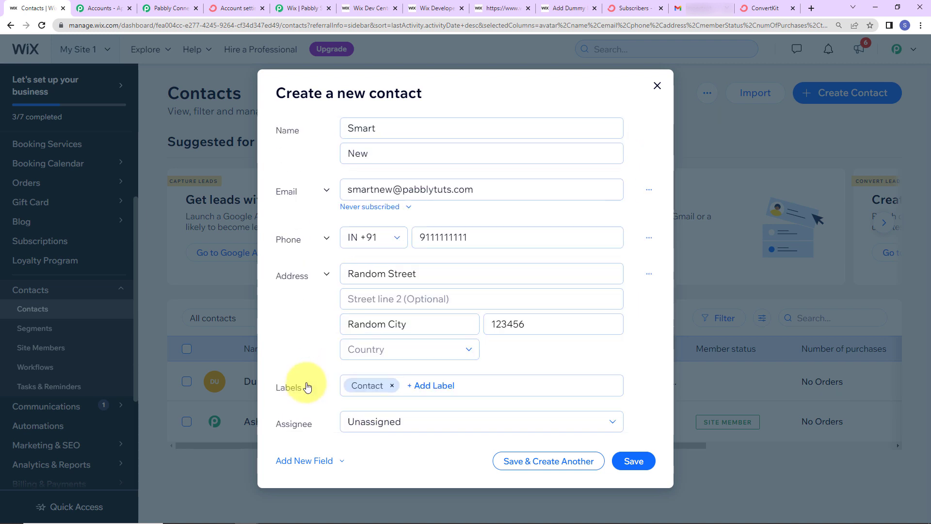
{"action": "left_click", "coordinate": [394, 422]}
{"action": "left_click", "coordinate": [406, 297]}
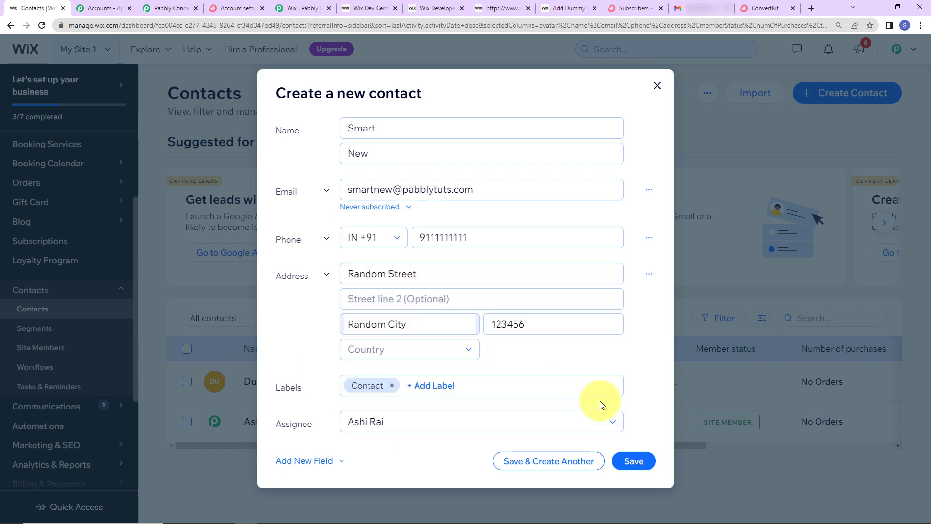
{"action": "left_click", "coordinate": [637, 459]}
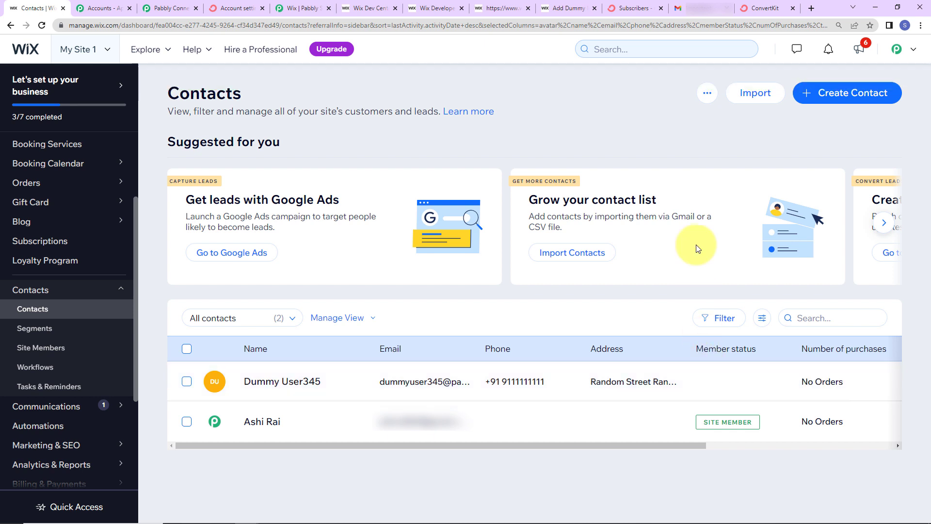
Step: Filter ConvertKit subscribers to Unconfirmed, then reload Gmail and confirm the new subscription from the email
{"action": "left_click", "coordinate": [759, 8]}
{"action": "left_click", "coordinate": [634, 8]}
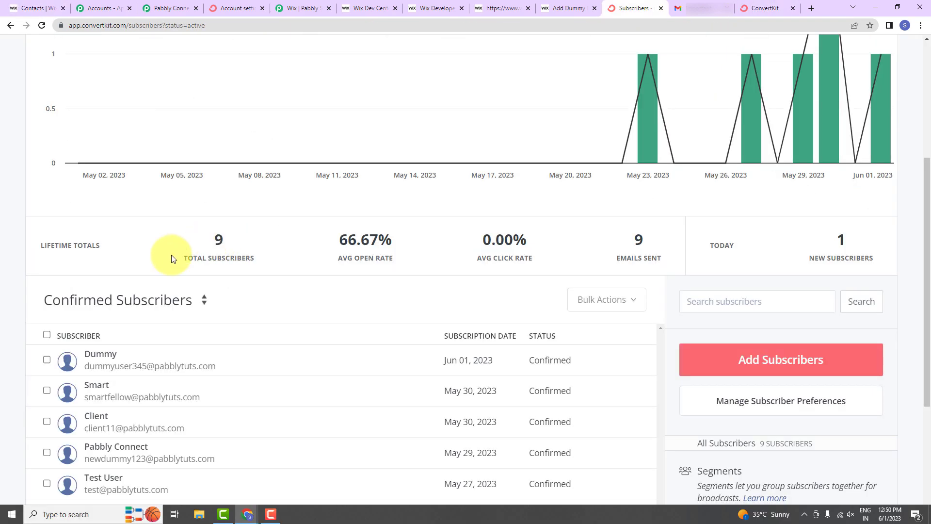
{"action": "left_click", "coordinate": [88, 297]}
{"action": "left_click", "coordinate": [114, 357]}
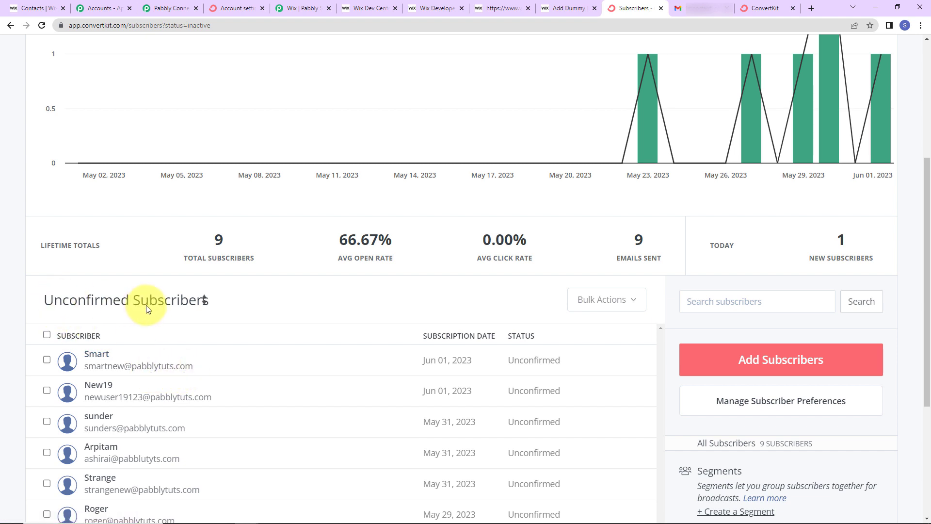
{"action": "left_click", "coordinate": [689, 9]}
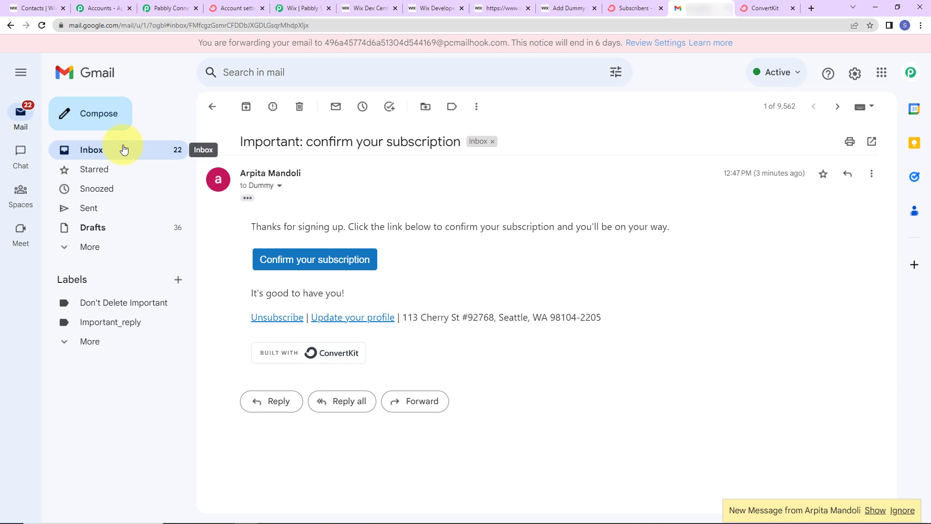
{"action": "left_click", "coordinate": [43, 26]}
{"action": "key", "text": "Return"}
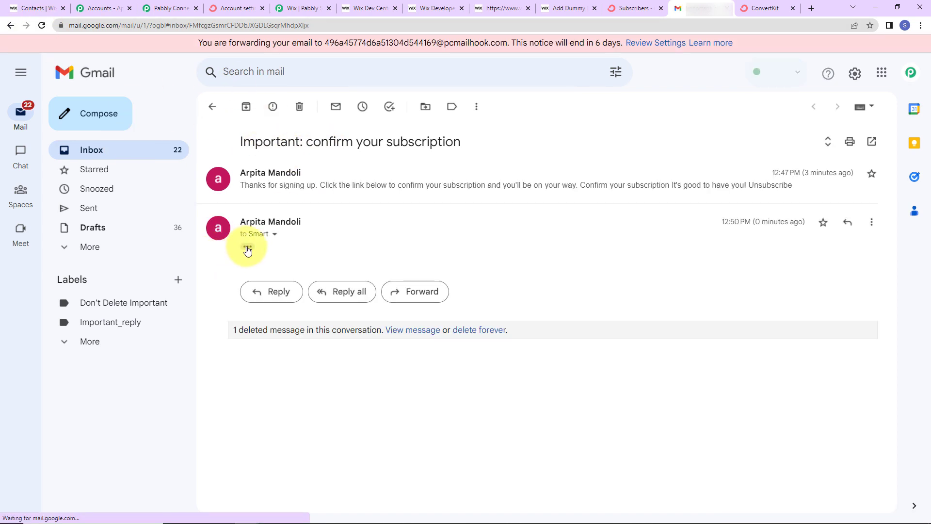
{"action": "left_click", "coordinate": [330, 311]}
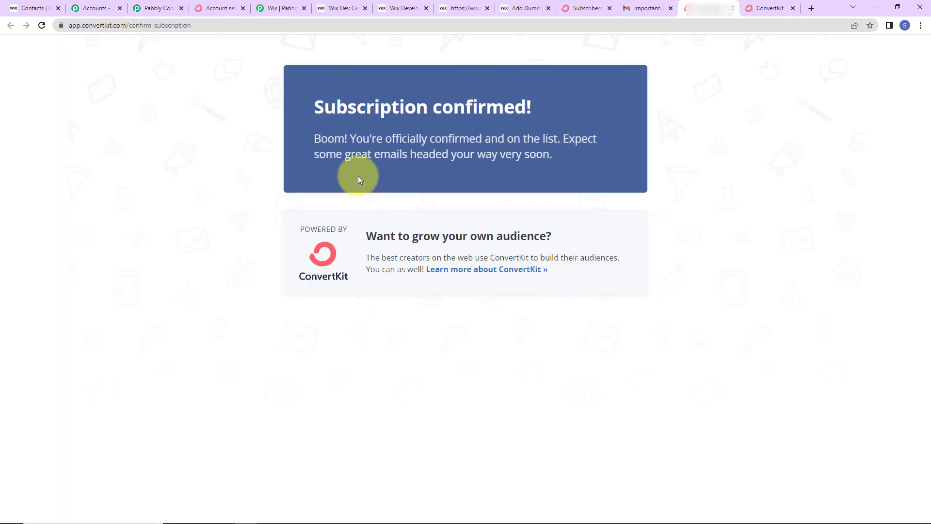
Step: Switch ConvertKit's filter to Confirmed Subscribers to see the new subscriber, total 10
{"action": "left_click", "coordinate": [577, 8]}
{"action": "left_click", "coordinate": [131, 301]}
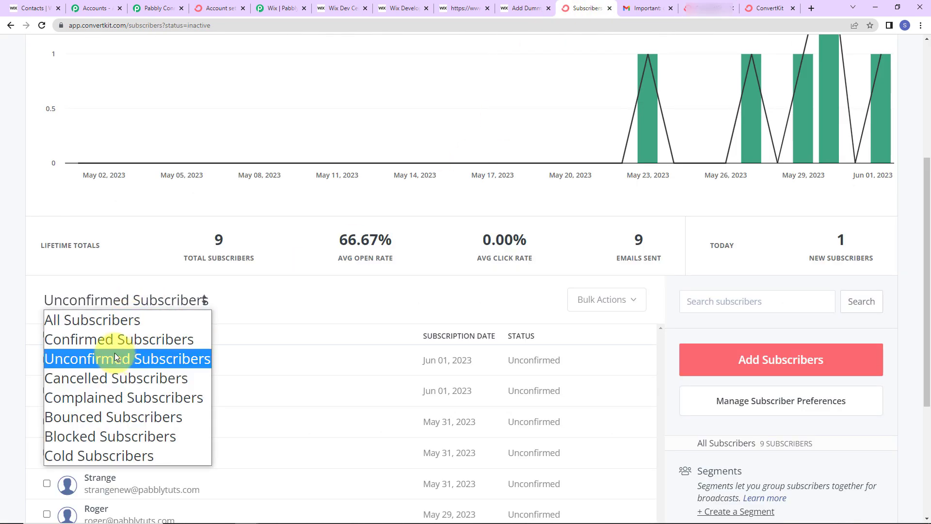
{"action": "left_click", "coordinate": [109, 340]}
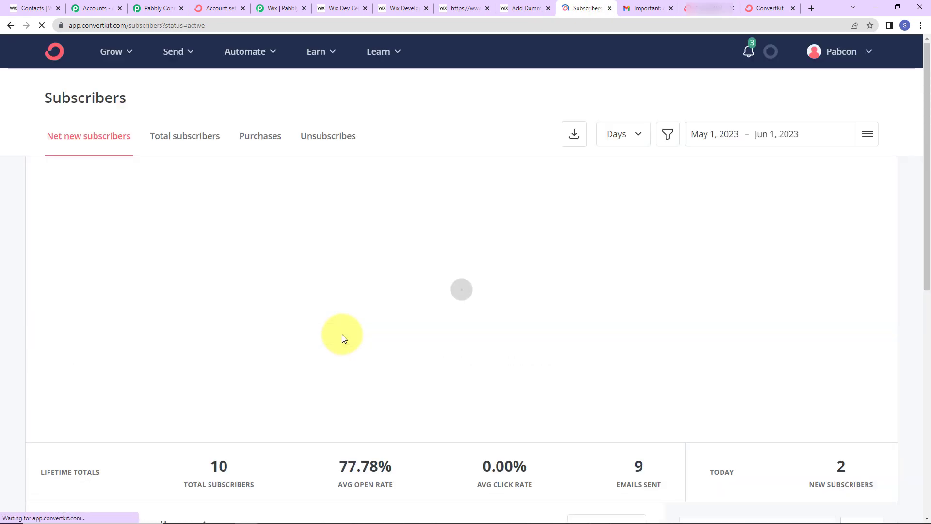
{"action": "scroll", "coordinate": [342, 334], "scroll_direction": "down", "scroll_amount": 7}
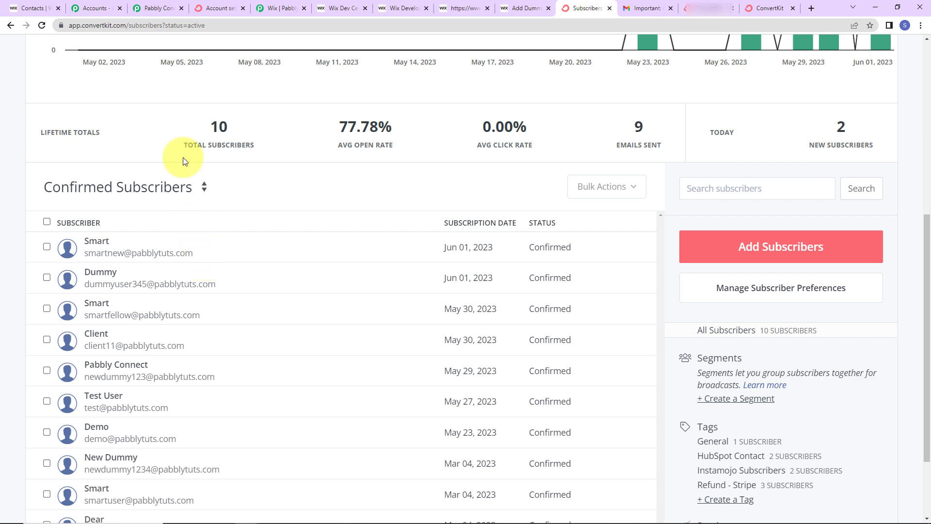
{"action": "left_click", "coordinate": [155, 8]}
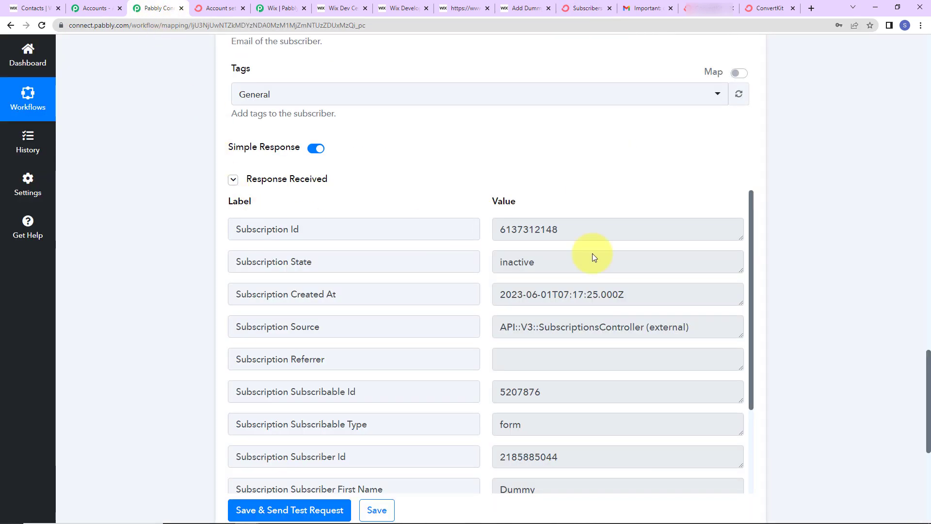
Step: Collapse the Wix Configure Webhooks trigger and ConvertKit Add Subscriber to a Form steps to summaries
{"action": "left_click_drag", "start_coordinate": [915, 374], "coordinate": [895, 29]}
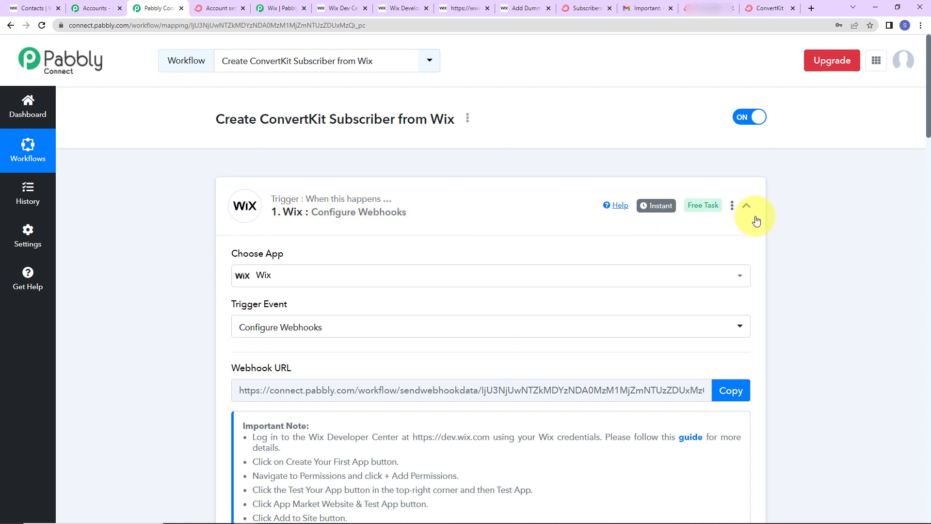
{"action": "left_click", "coordinate": [747, 206]}
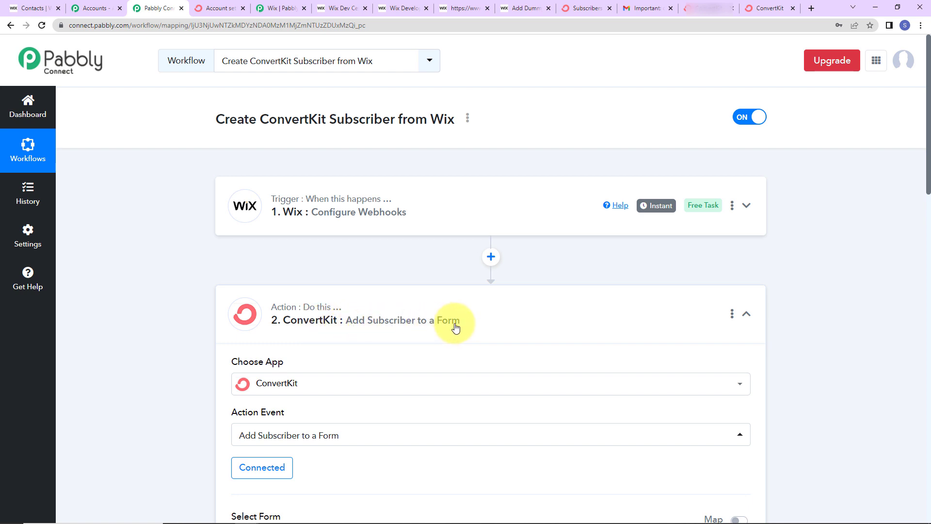
{"action": "left_click", "coordinate": [746, 314]}
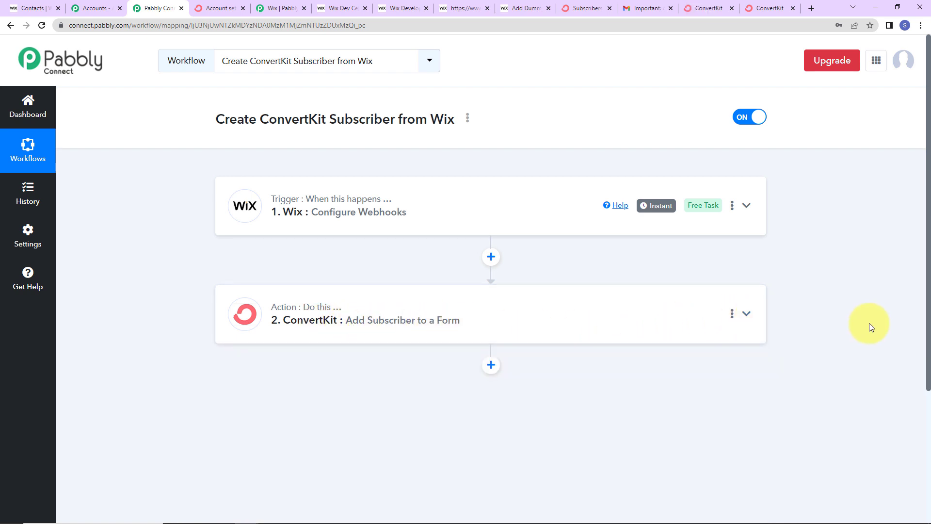